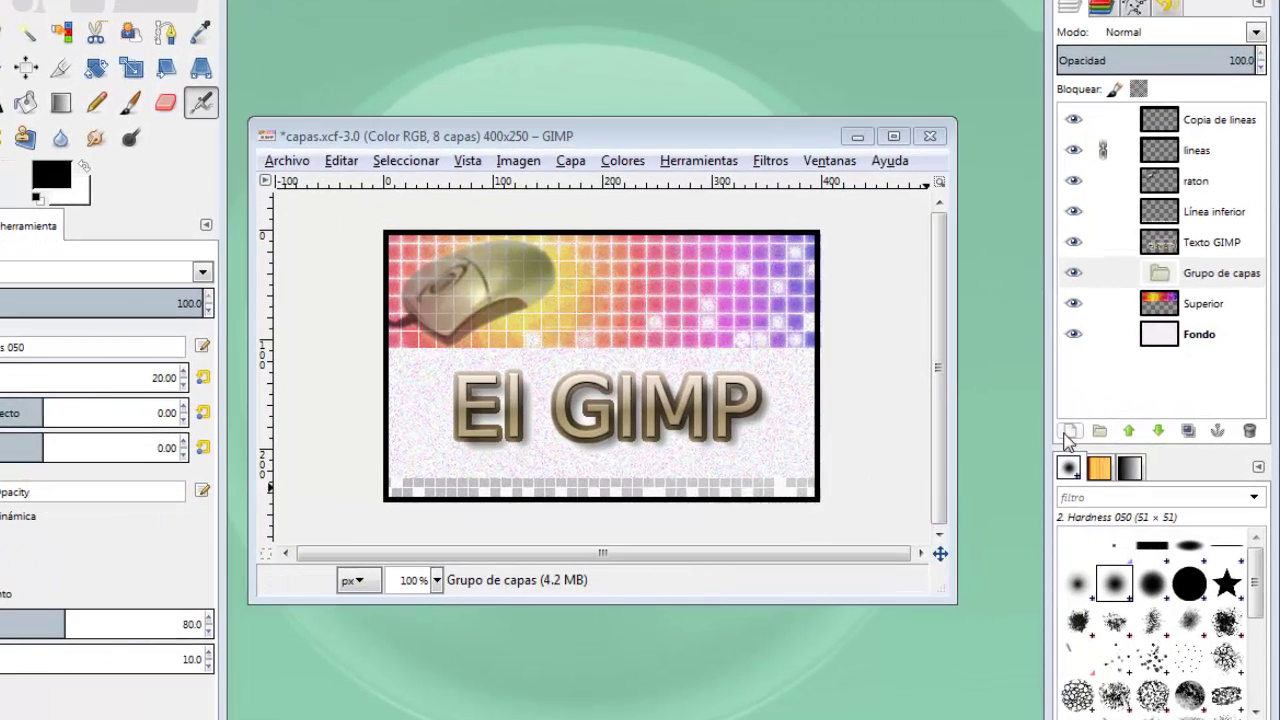
- Add an empty layer group nested inside Grupo de capas, abandoning a started new layer
left_click(1068, 432)
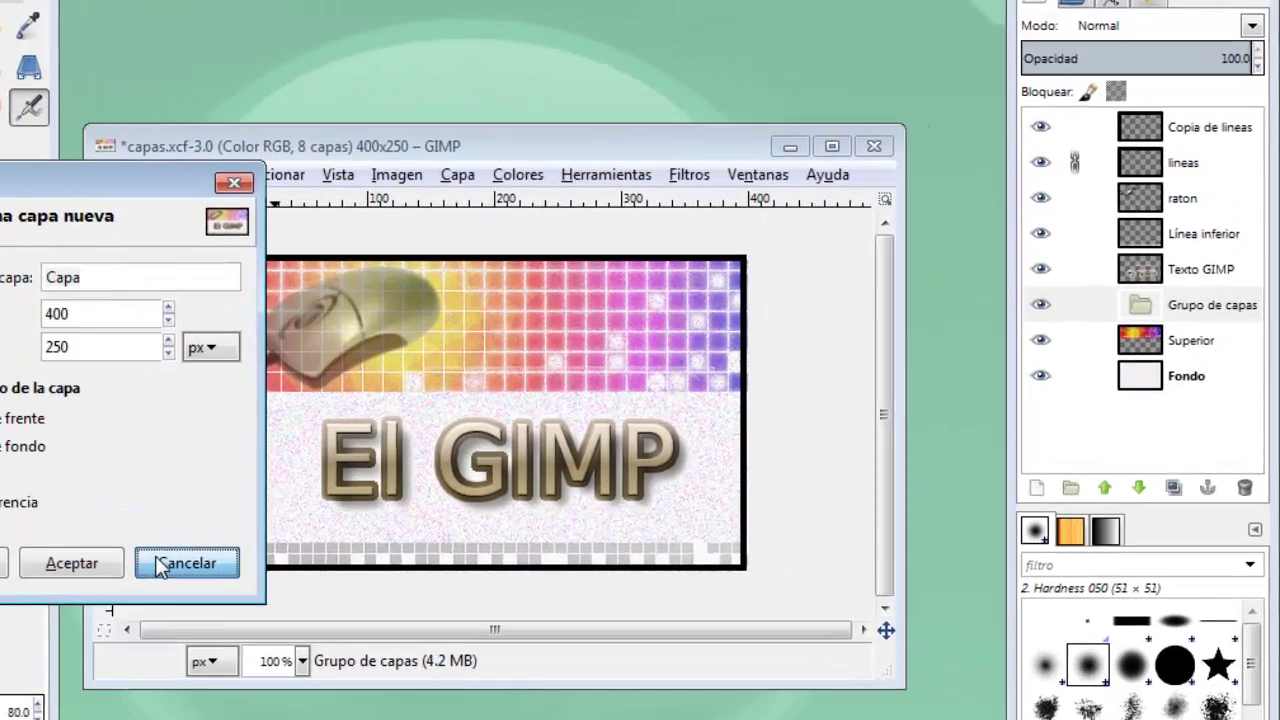
left_click(337, 495)
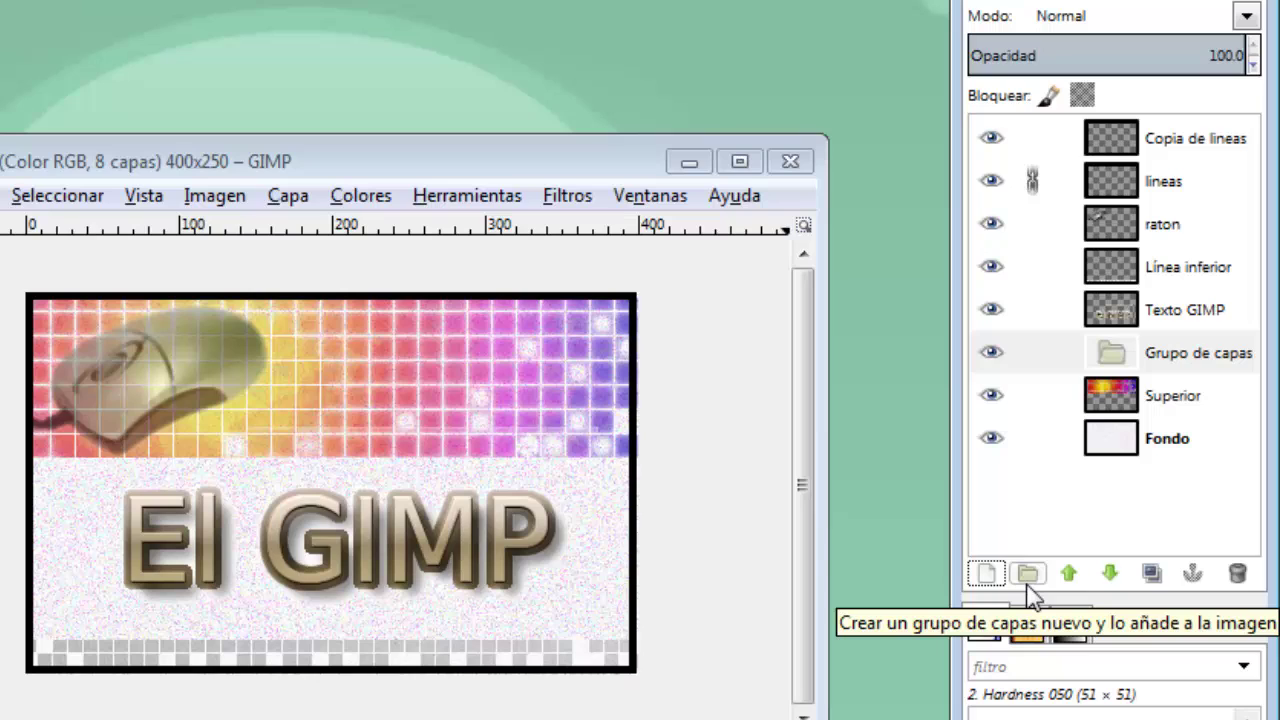
left_click(1028, 574)
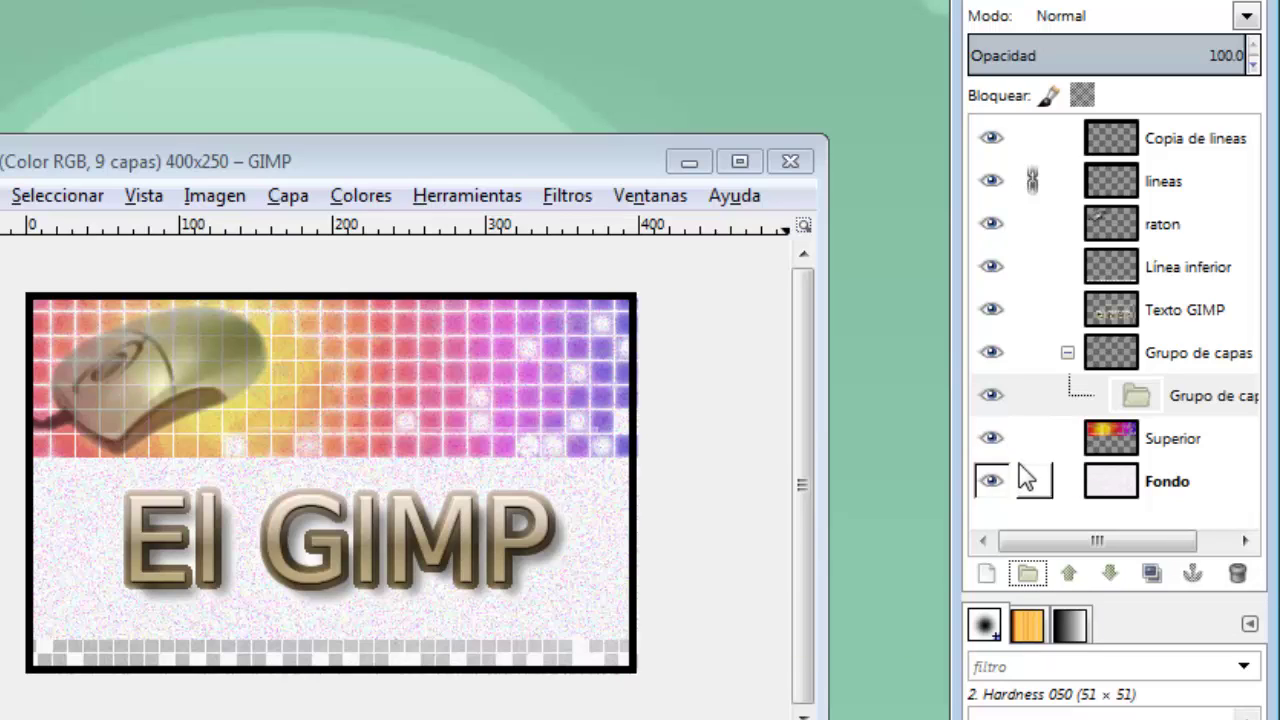
- Raise the Superior layer three levels so it sits above raton
left_click(1160, 449)
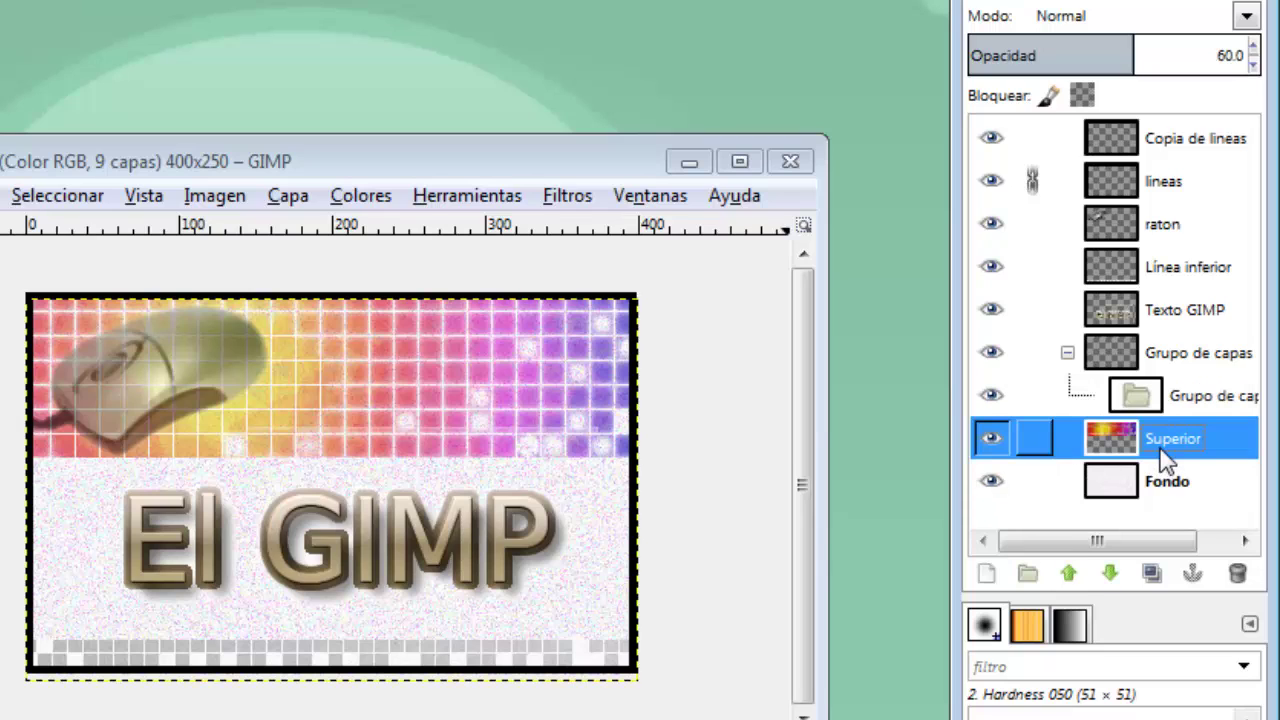
left_click(1069, 573)
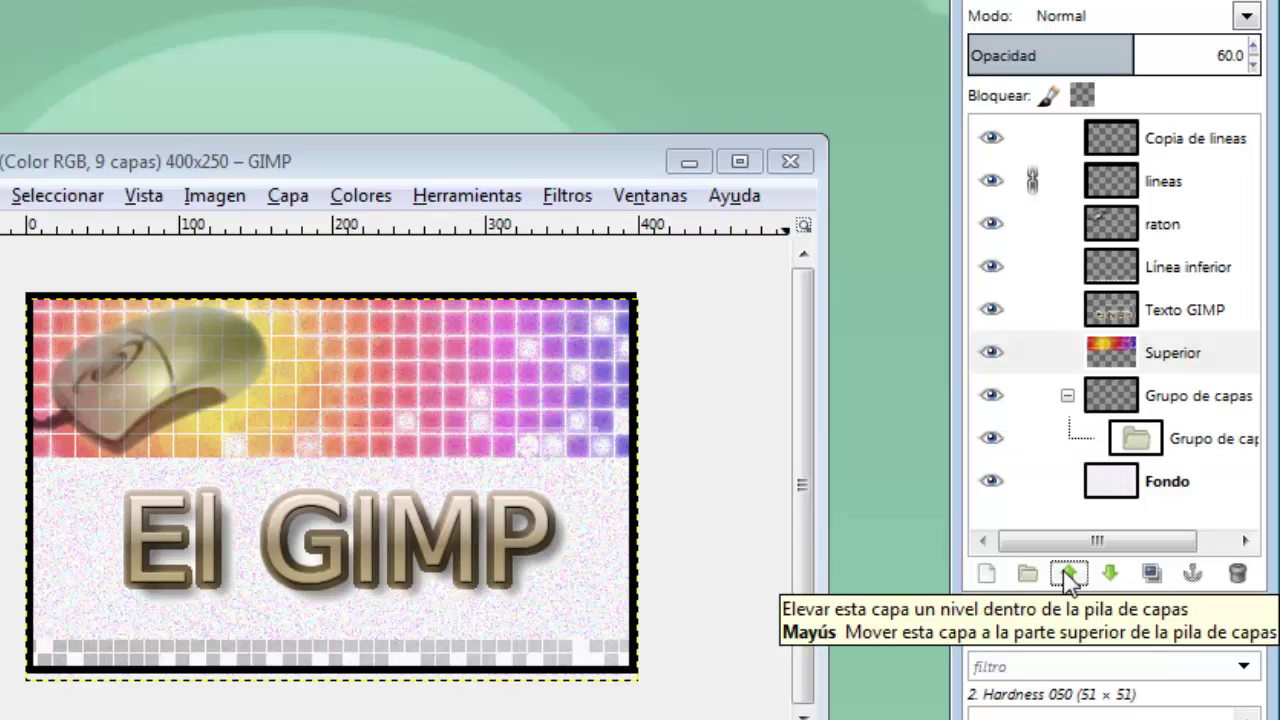
left_click(1069, 573)
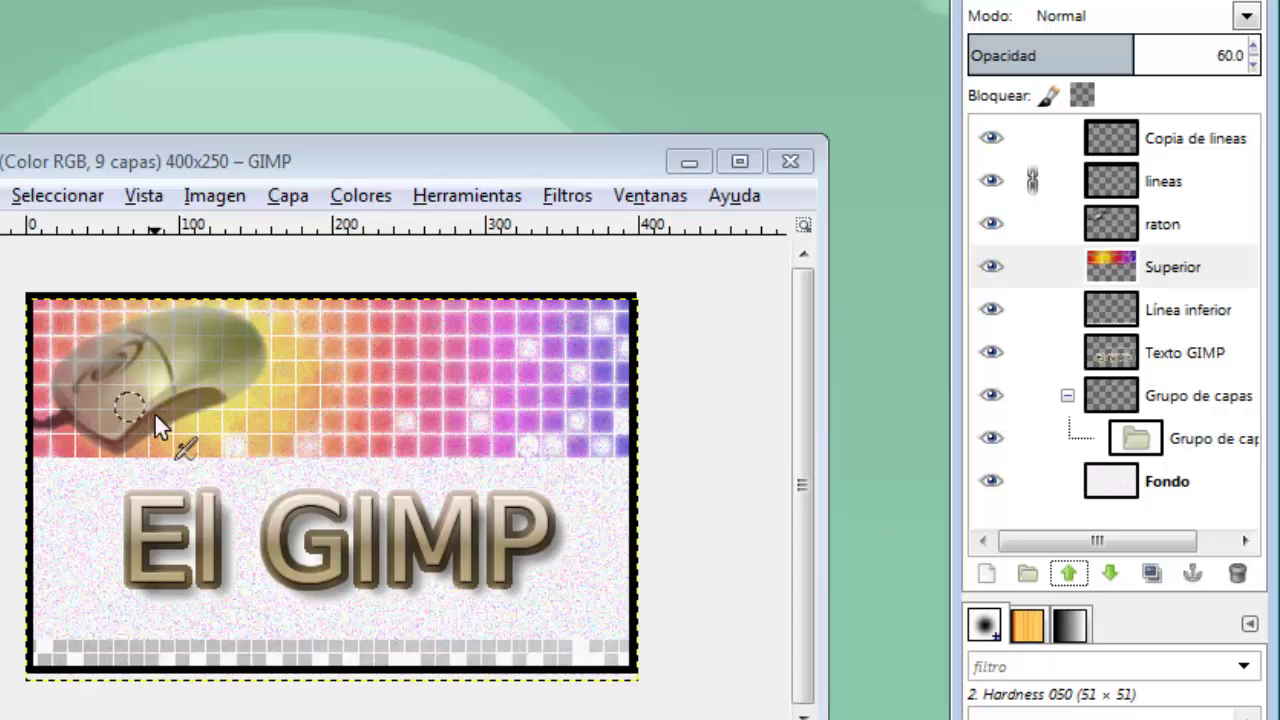
left_click(1069, 573)
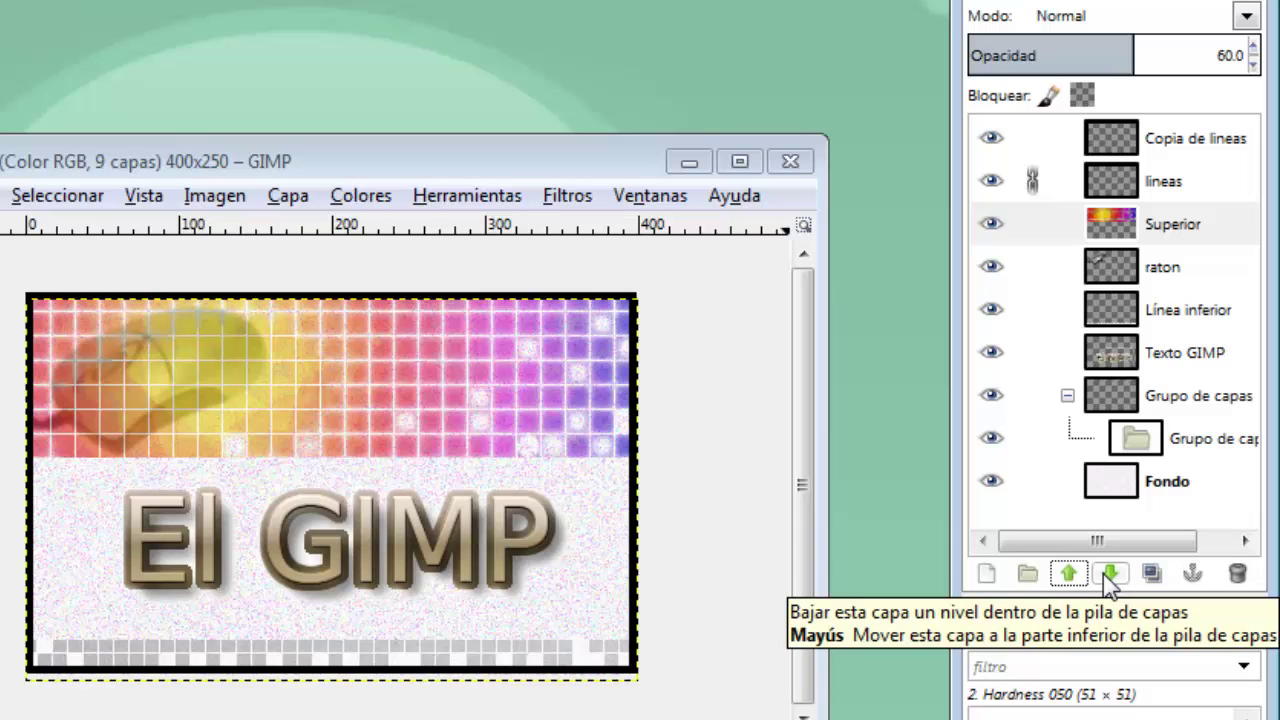
- Lower Texto GIMP two levels to sit beneath Fondo
left_click(1212, 358)
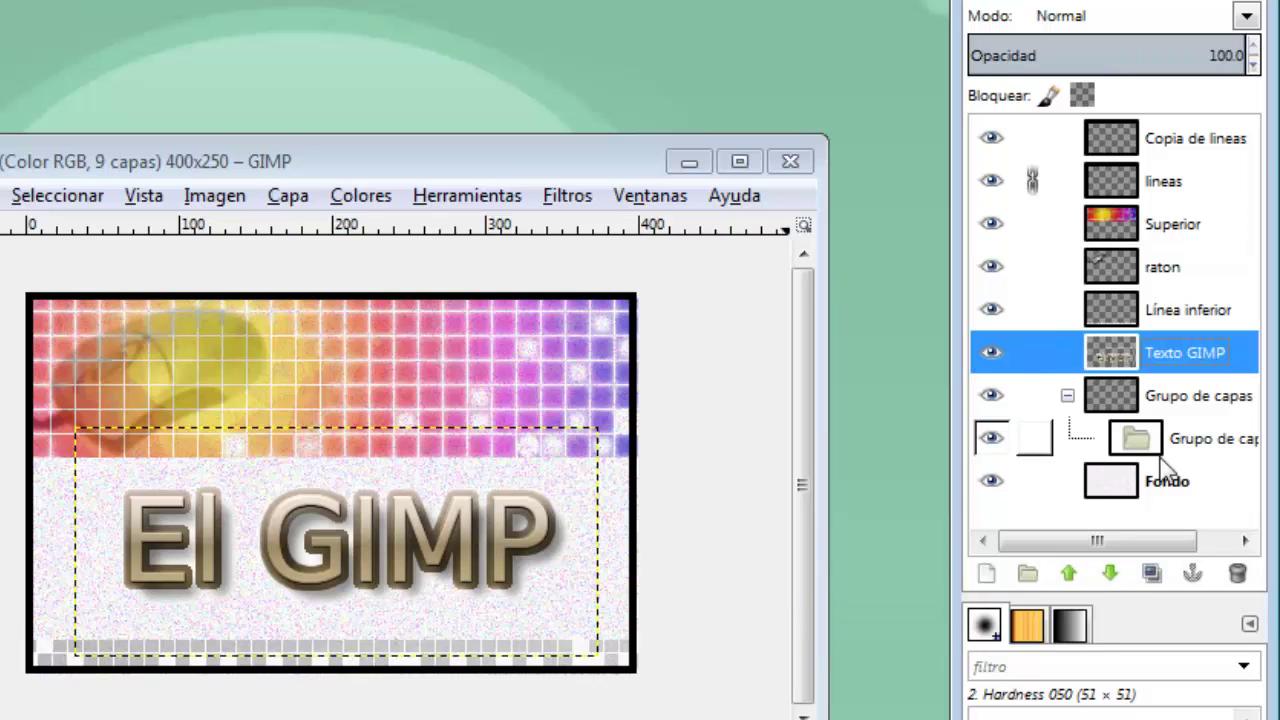
left_click(1110, 575)
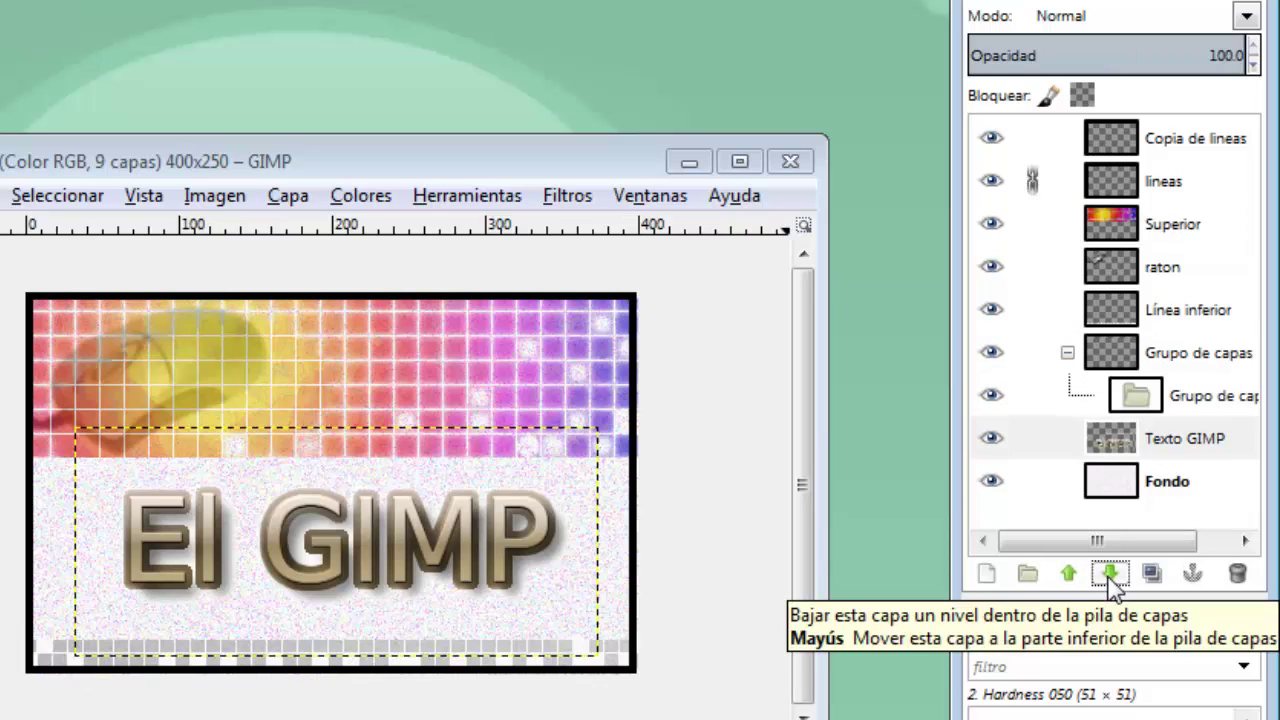
left_click(1110, 575)
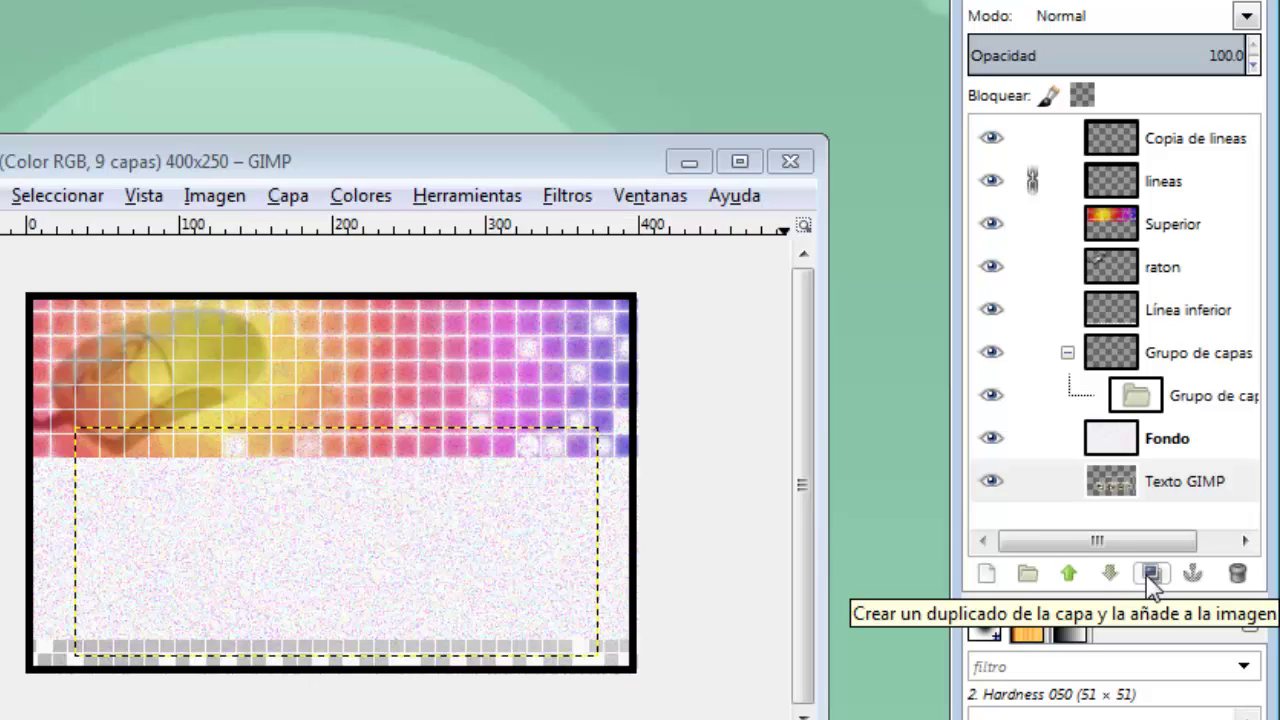
- Duplicate the Texto GIMP layer and select Copia de Texto GIMP
left_click(1148, 578)
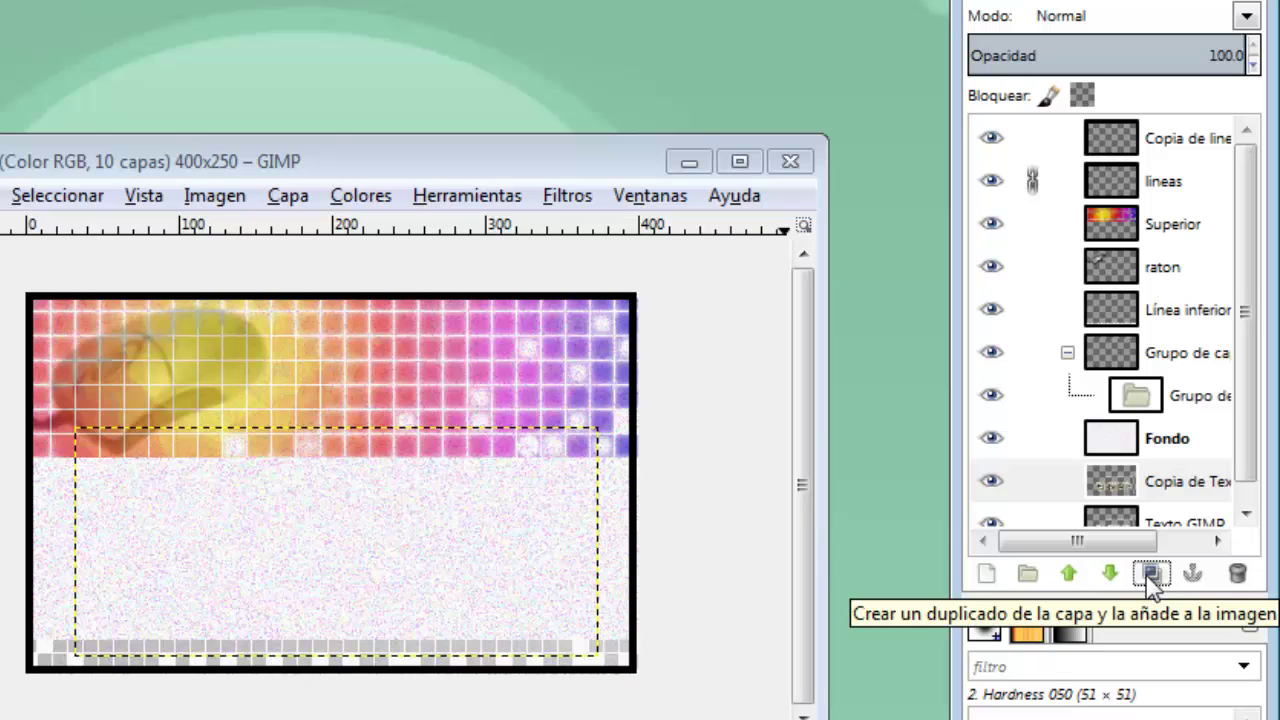
scroll(1245, 485, "down", 1)
left_click_drag(1248, 487, 1248, 492)
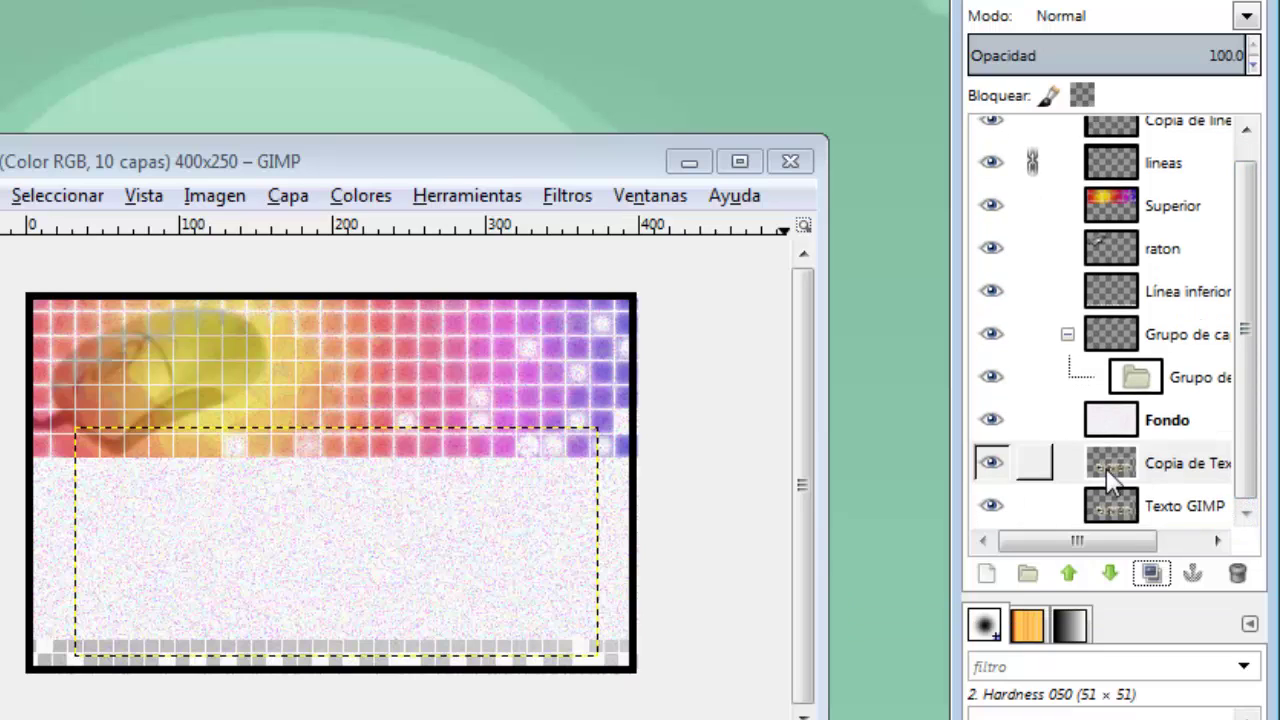
left_click(988, 420)
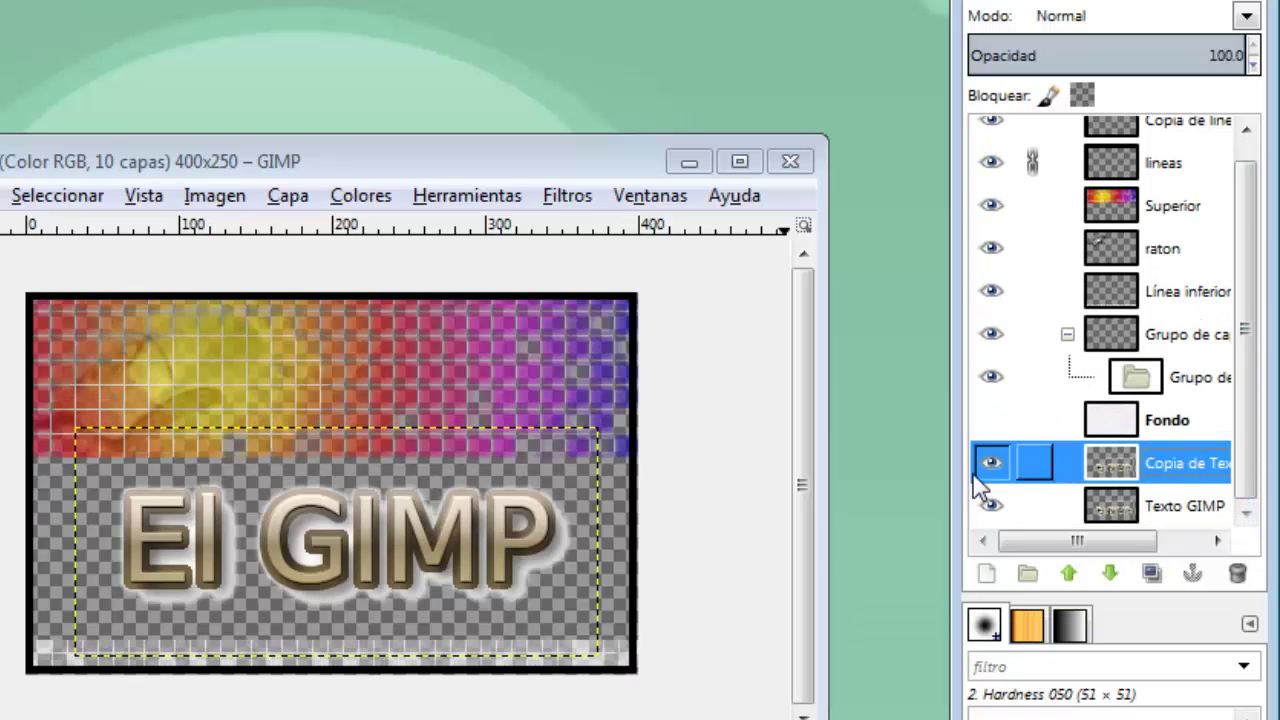
- Hide Fondo, toggle the copy's visibility, then delete Copia de Texto GIMP
left_click(989, 464)
left_click(989, 466)
left_click(989, 466)
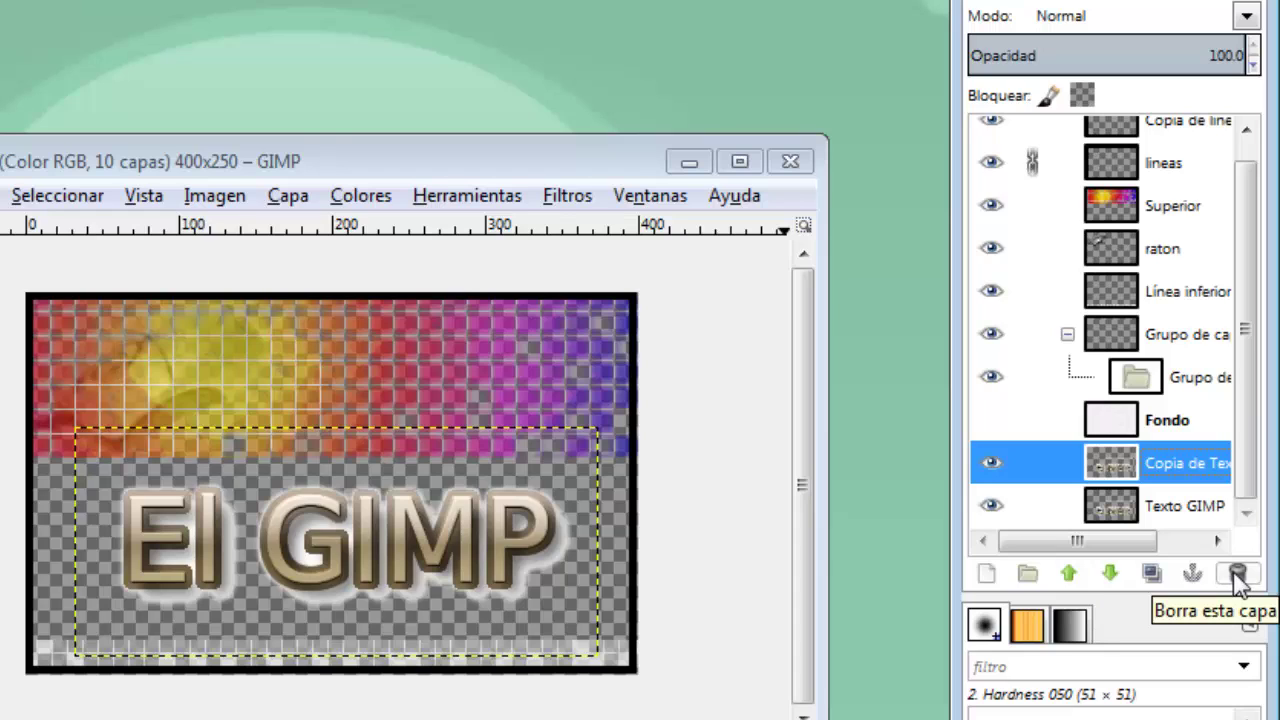
left_click(1193, 476)
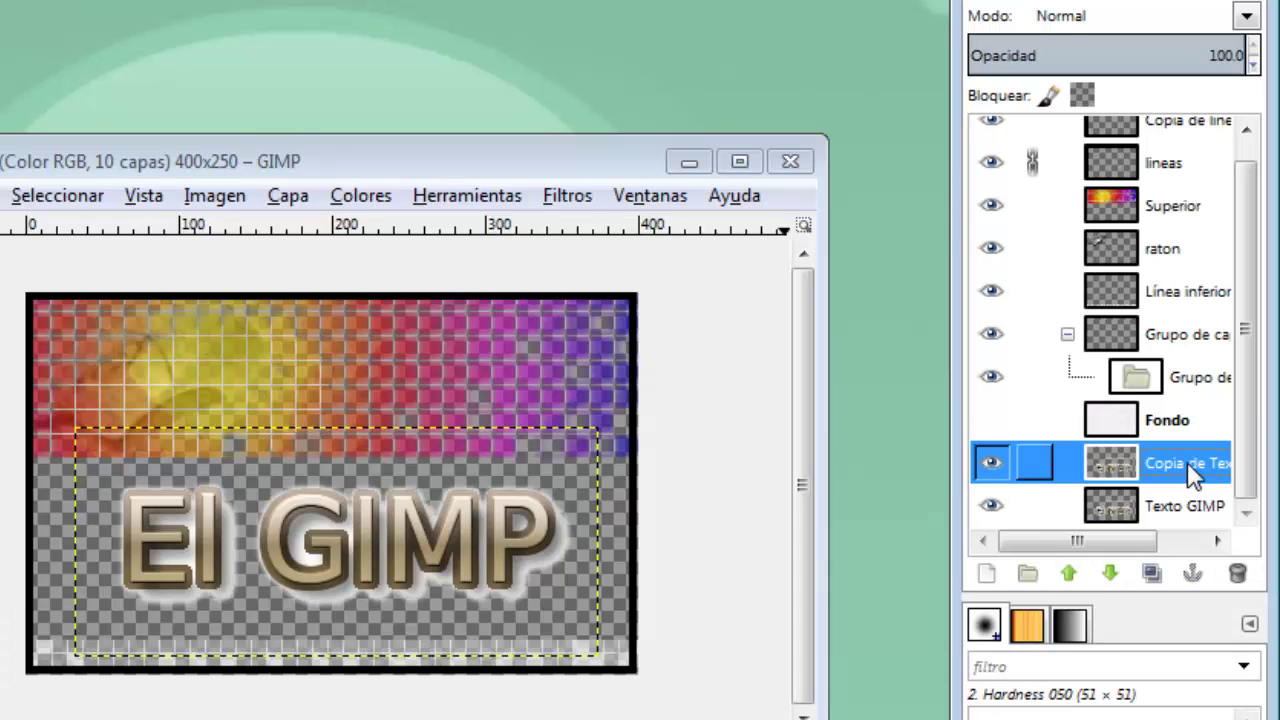
left_click(1238, 574)
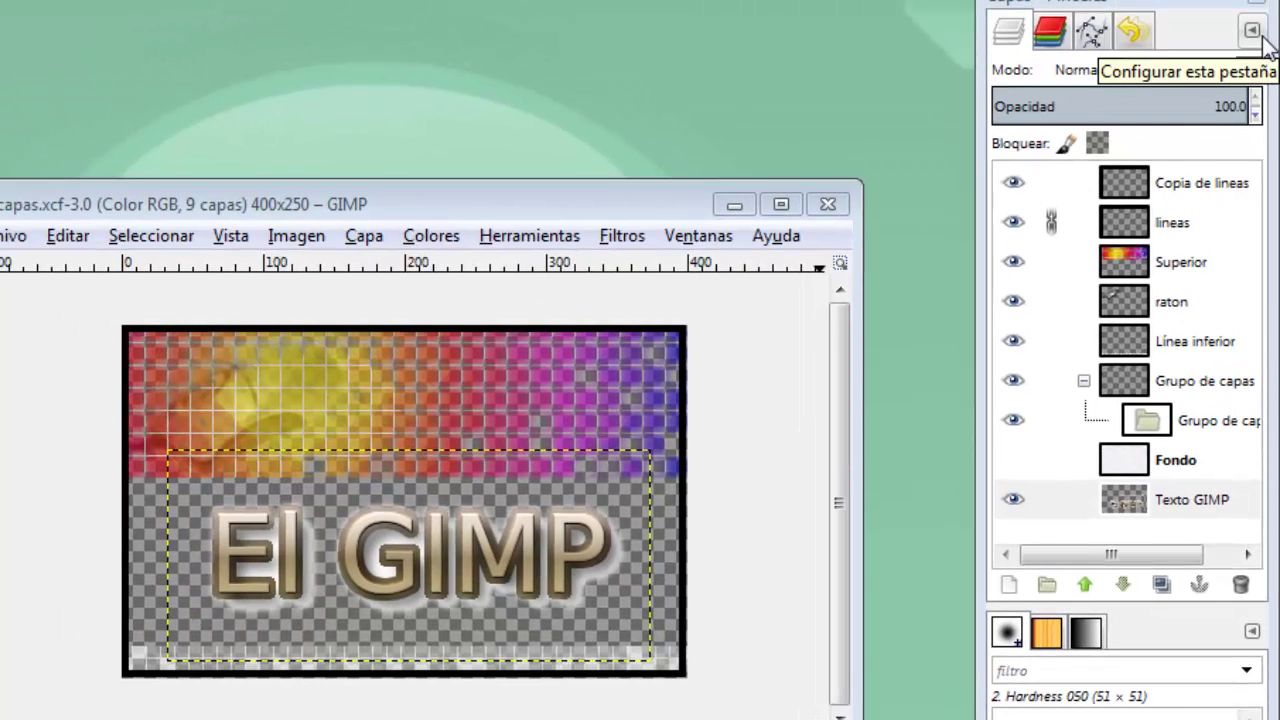
left_click(1264, 40)
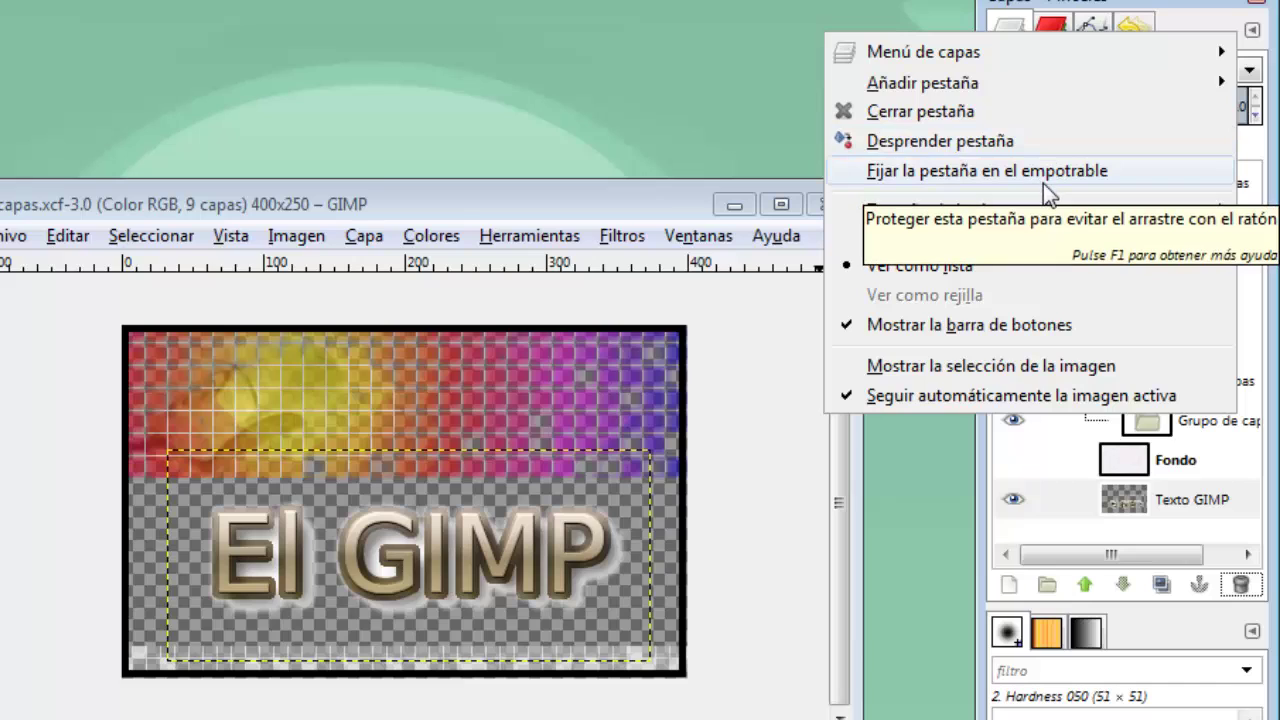
left_click(959, 424)
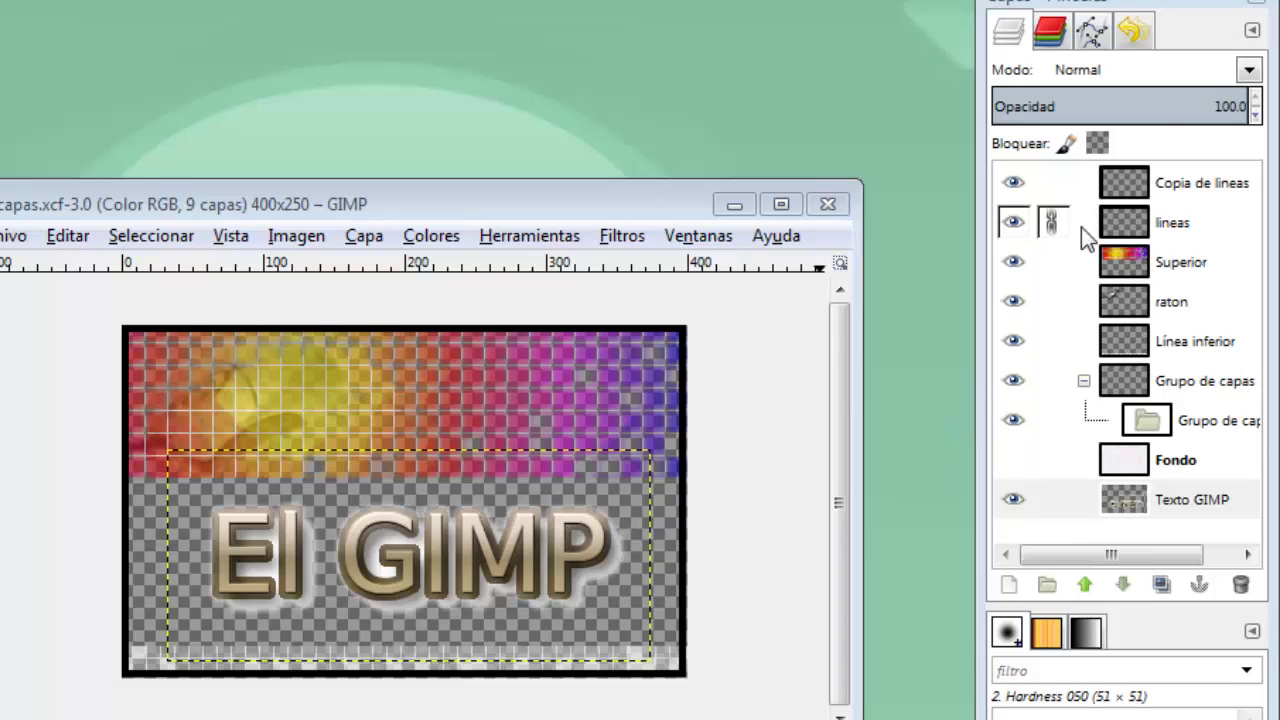
left_click(1250, 72)
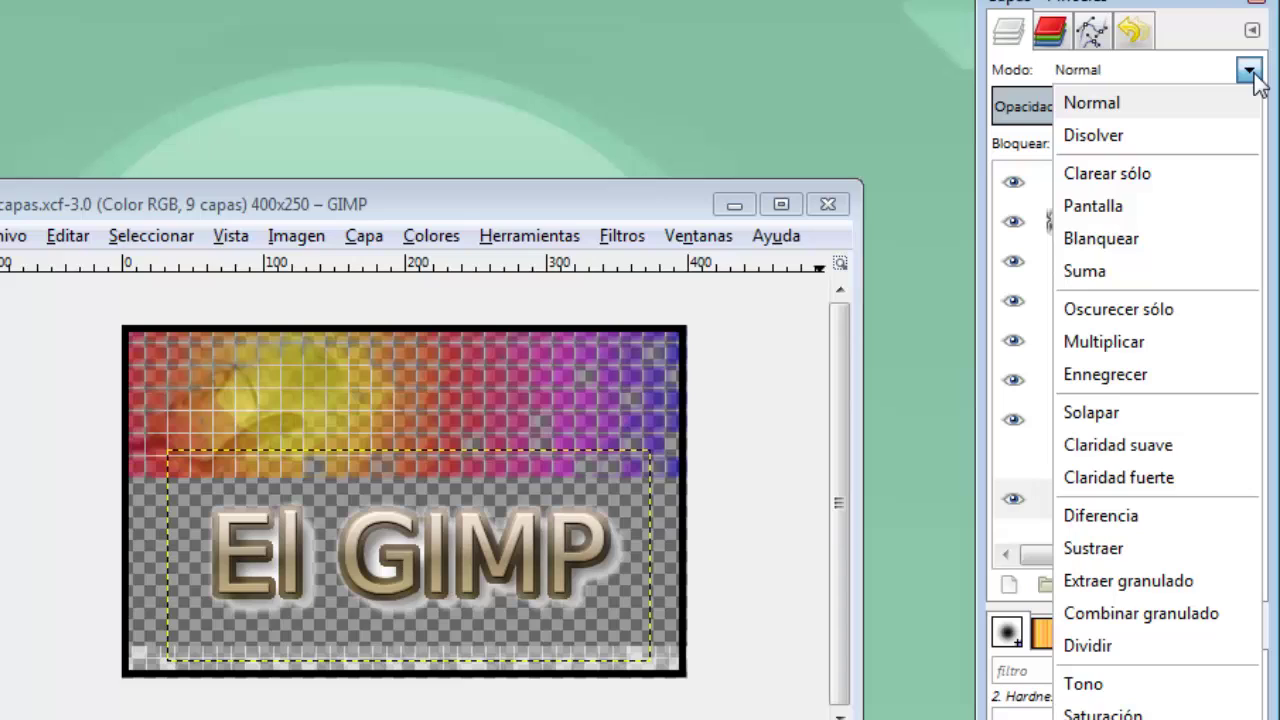
left_click(921, 100)
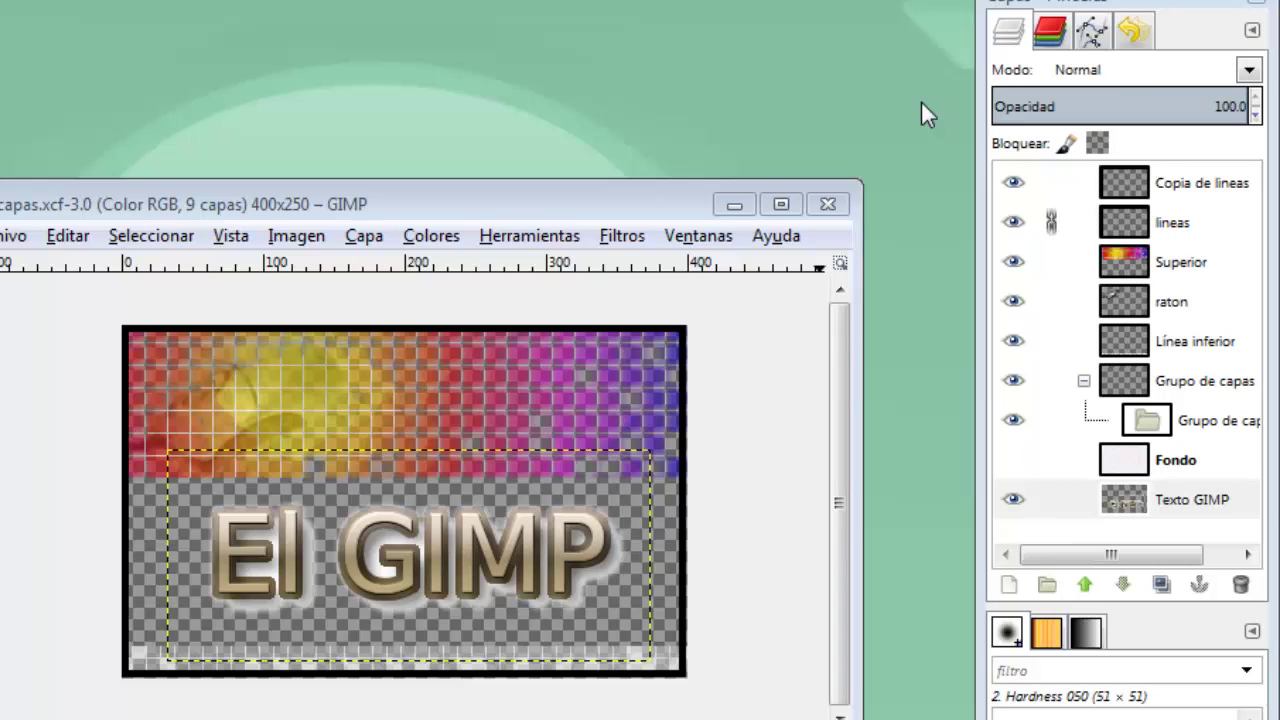
- Select the Superior layer and drag it to reposition it within the stack
left_click(1211, 261)
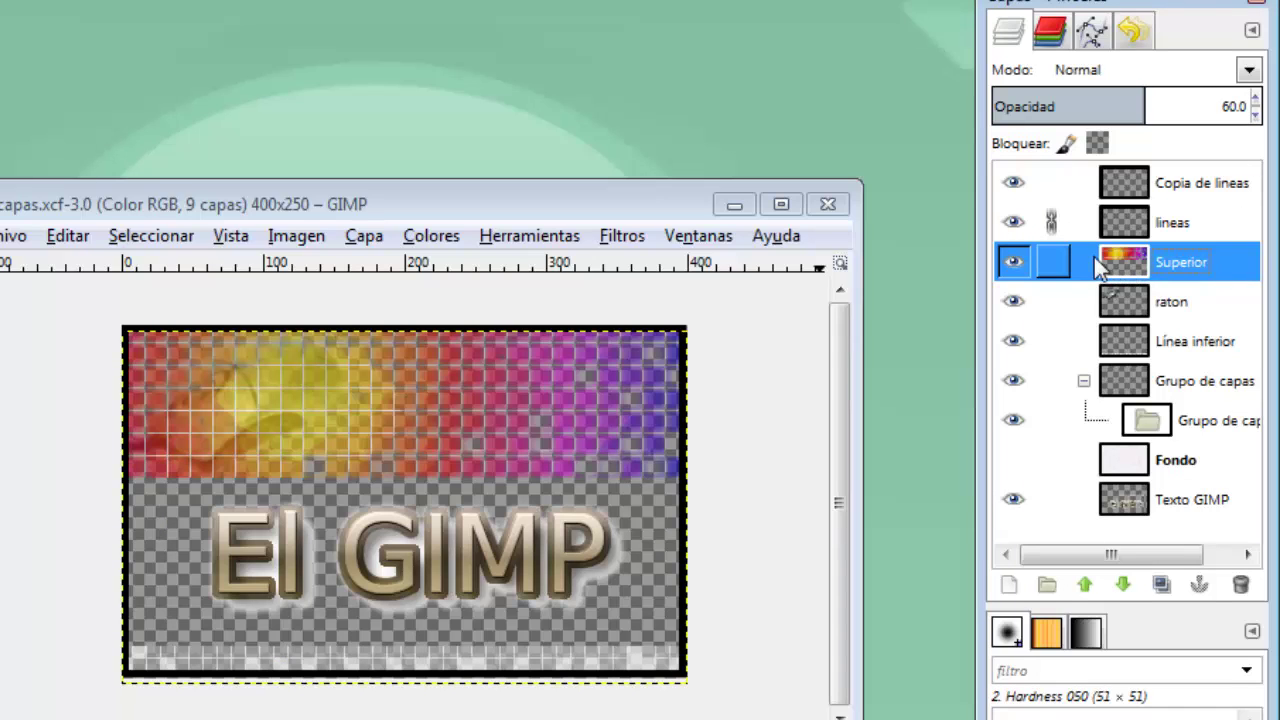
left_click_drag(1095, 256, 1118, 264)
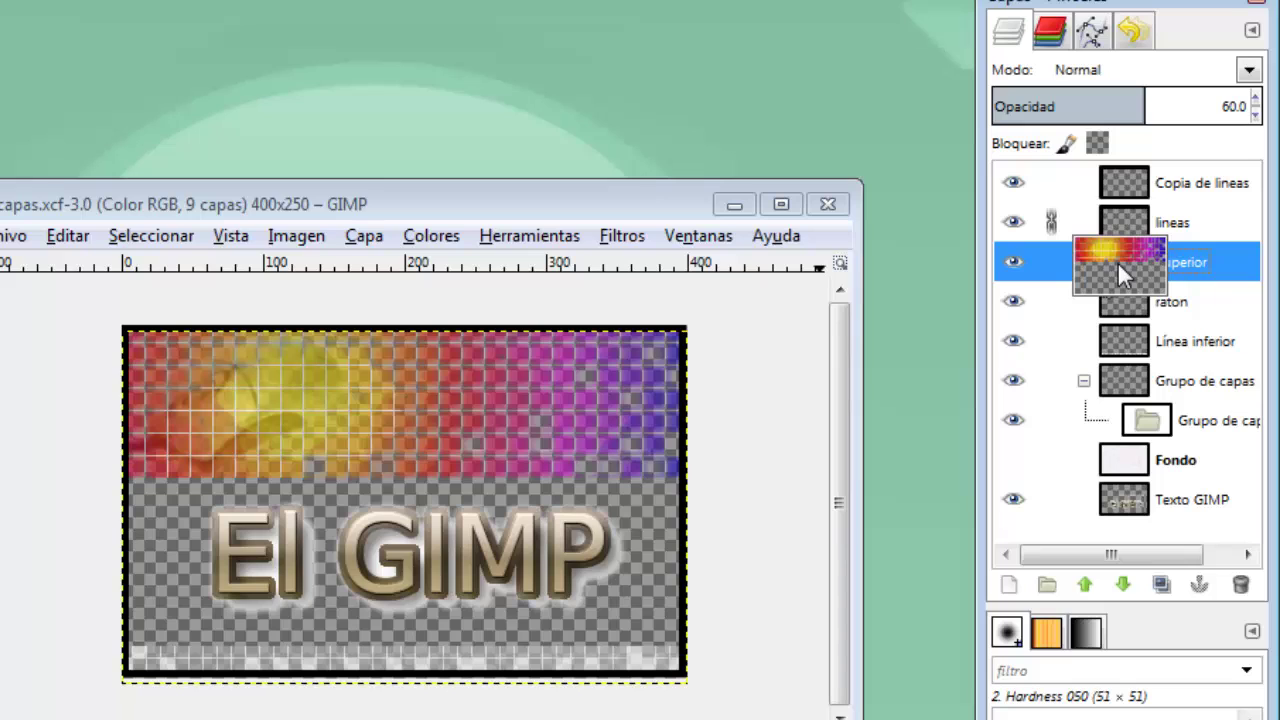
left_click_drag(1117, 261, 1118, 264)
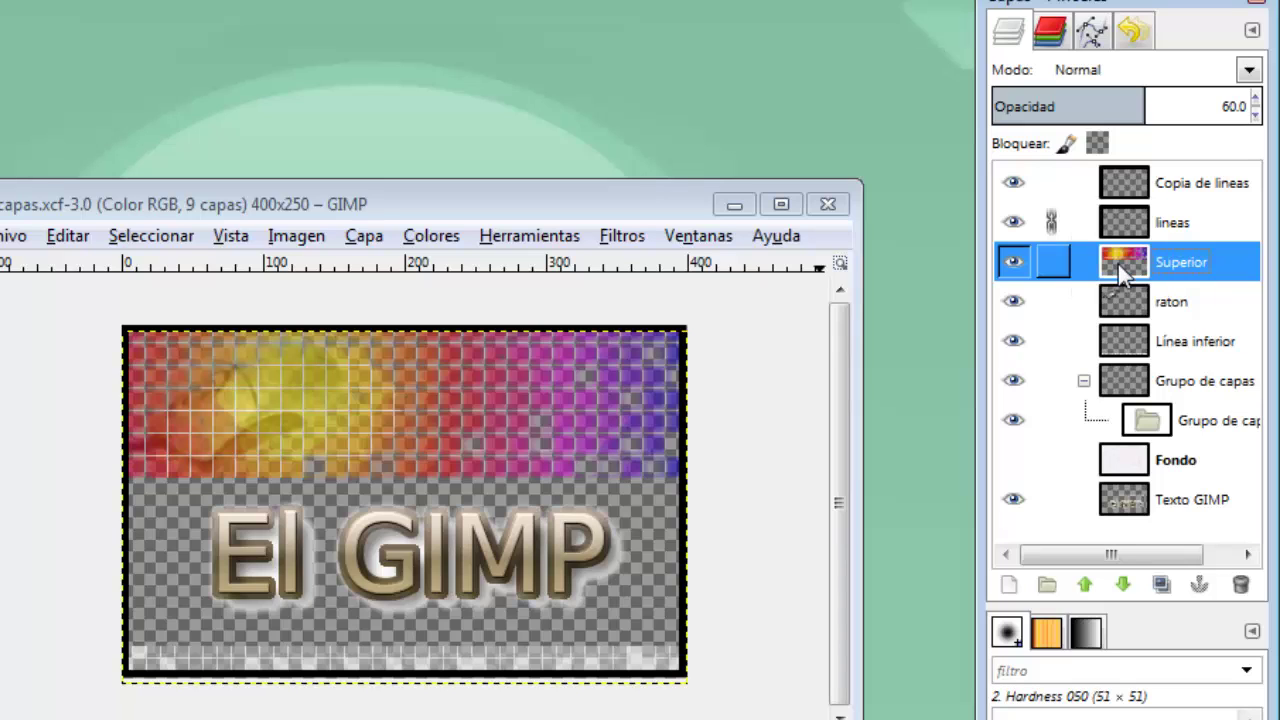
- Set the Superior layer's opacity to 41 after trying nearly transparent and fully opaque
left_click(1256, 113)
left_click_drag(1256, 113, 1256, 106)
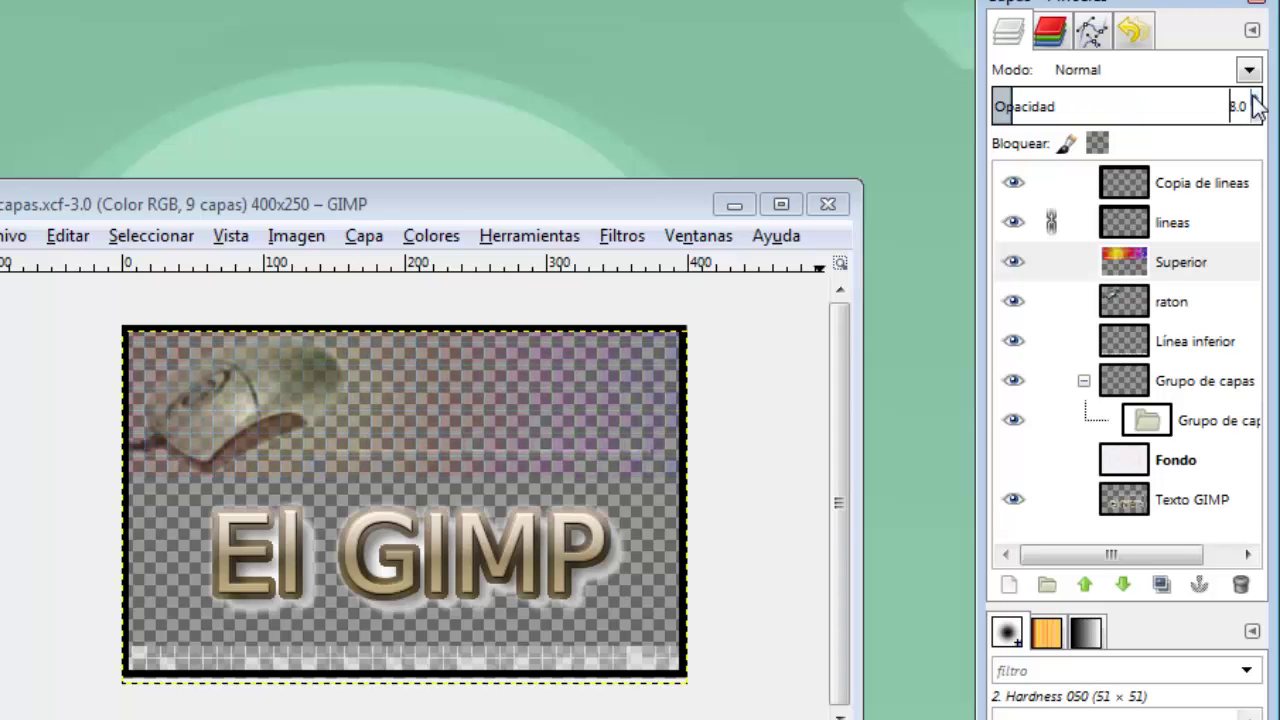
left_click(1254, 100)
left_click_drag(1256, 106, 1256, 106)
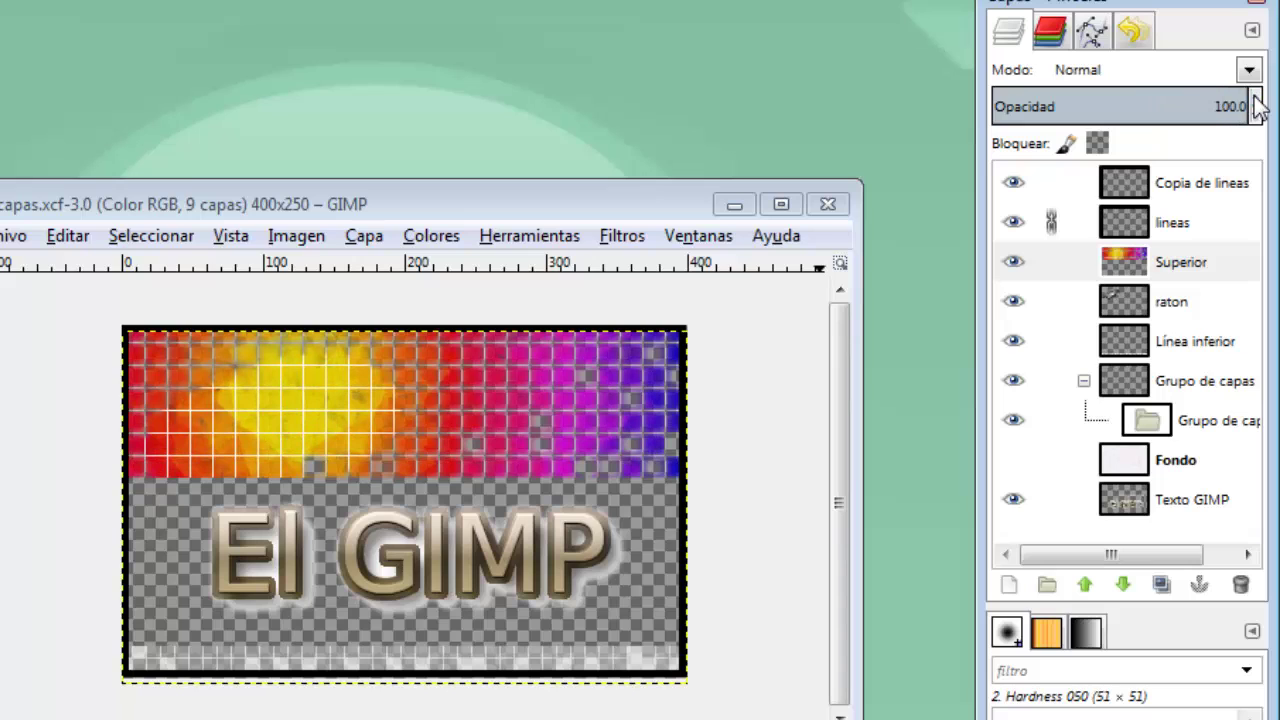
left_click(1255, 117)
left_click_drag(1256, 117, 1256, 117)
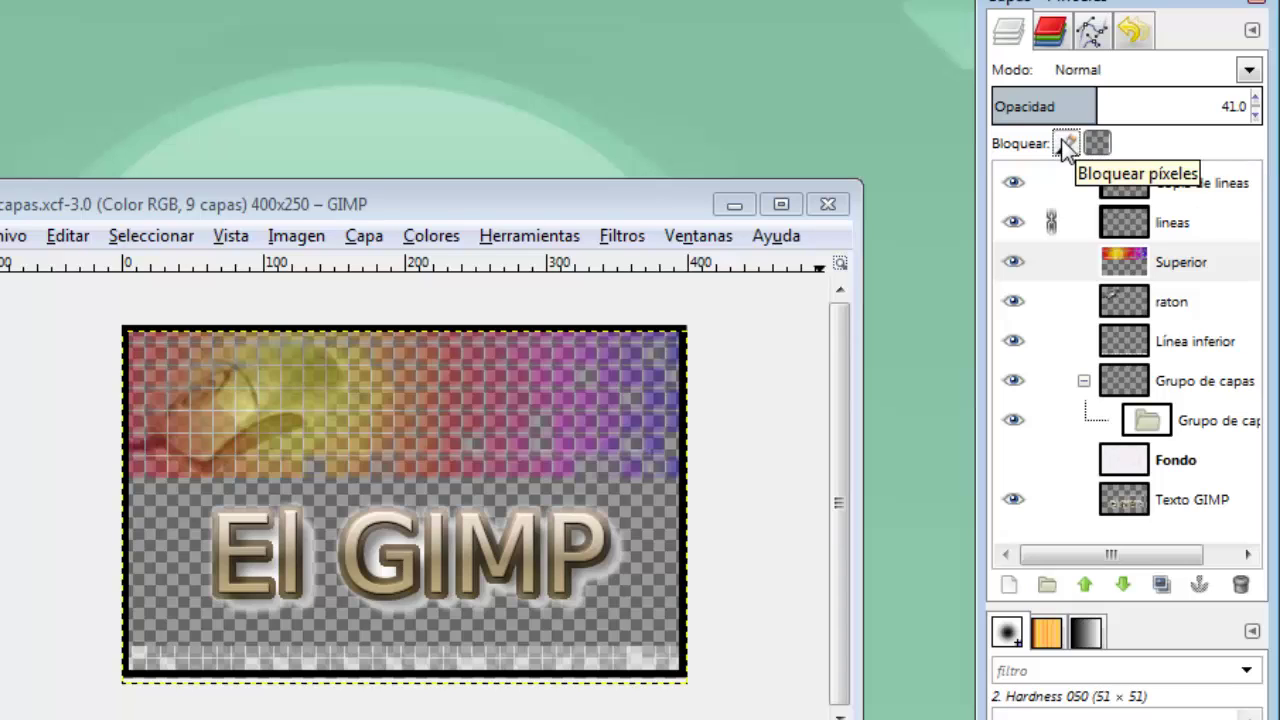
left_click(1222, 195)
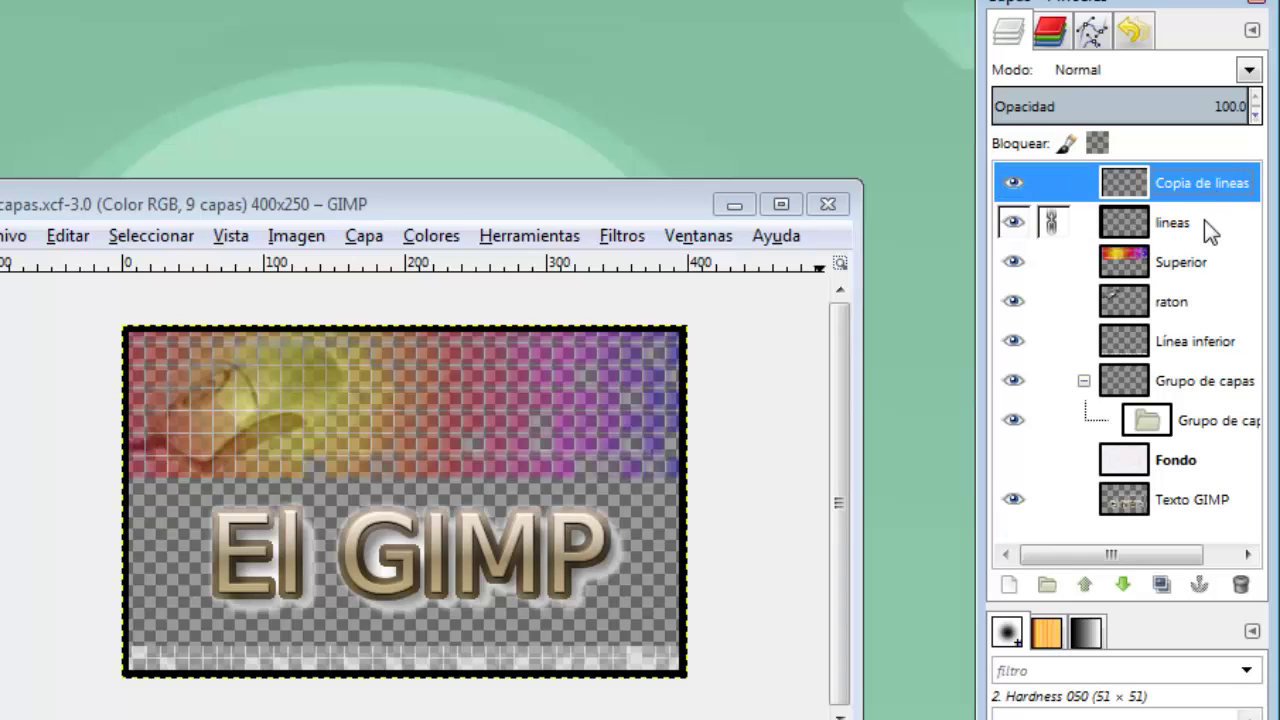
- Rename the Superior layer to 'Zona Superior'
left_click(1204, 219)
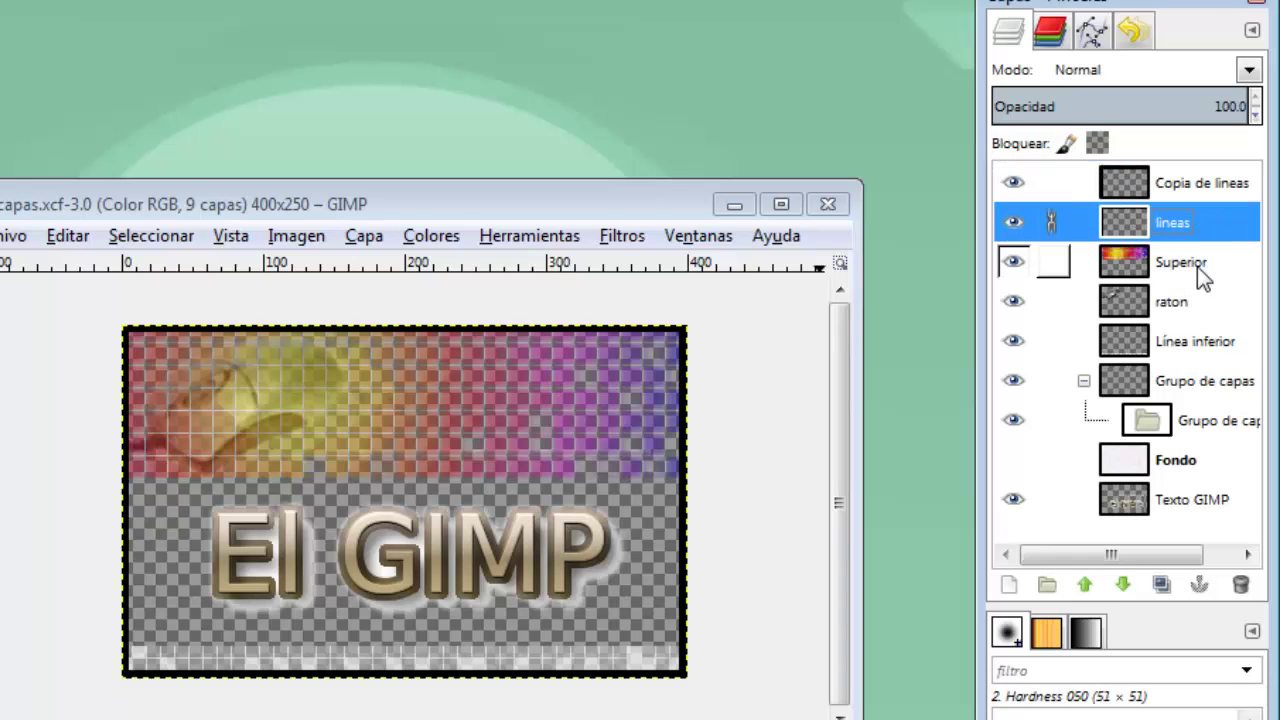
left_click(1197, 266)
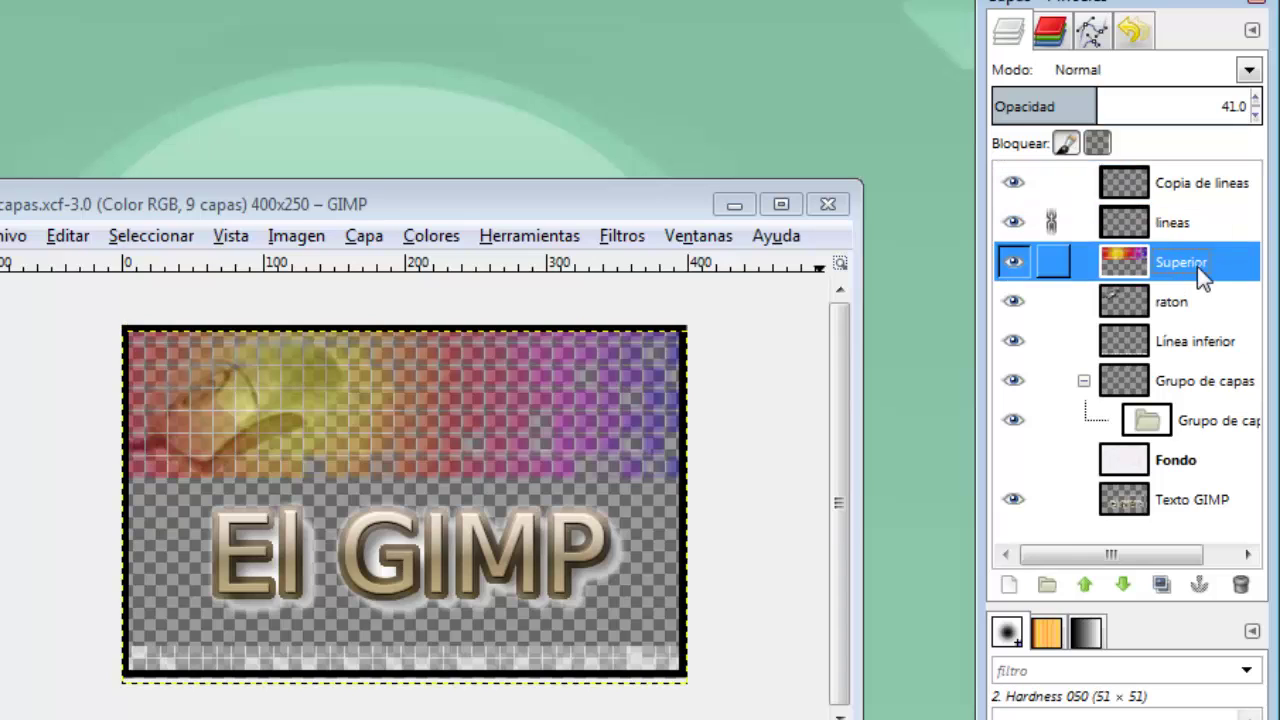
double_click(1197, 266)
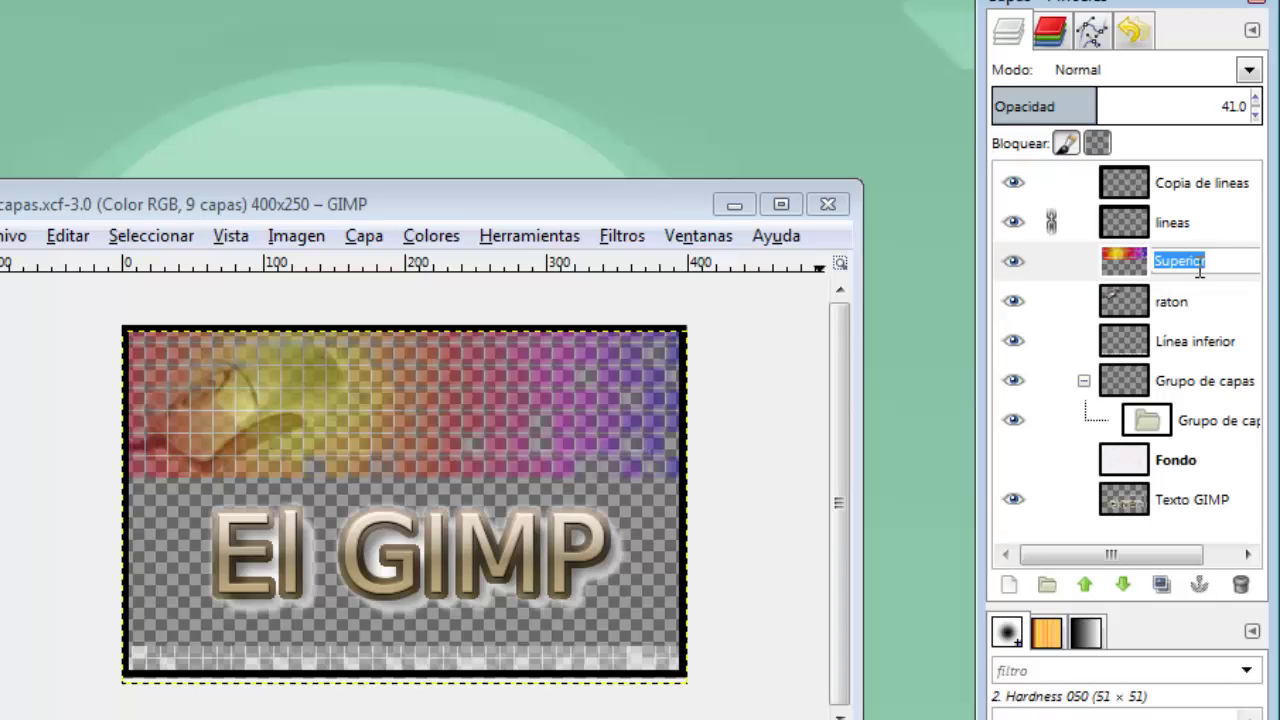
key("Home")
type("Zona")
key("Return")
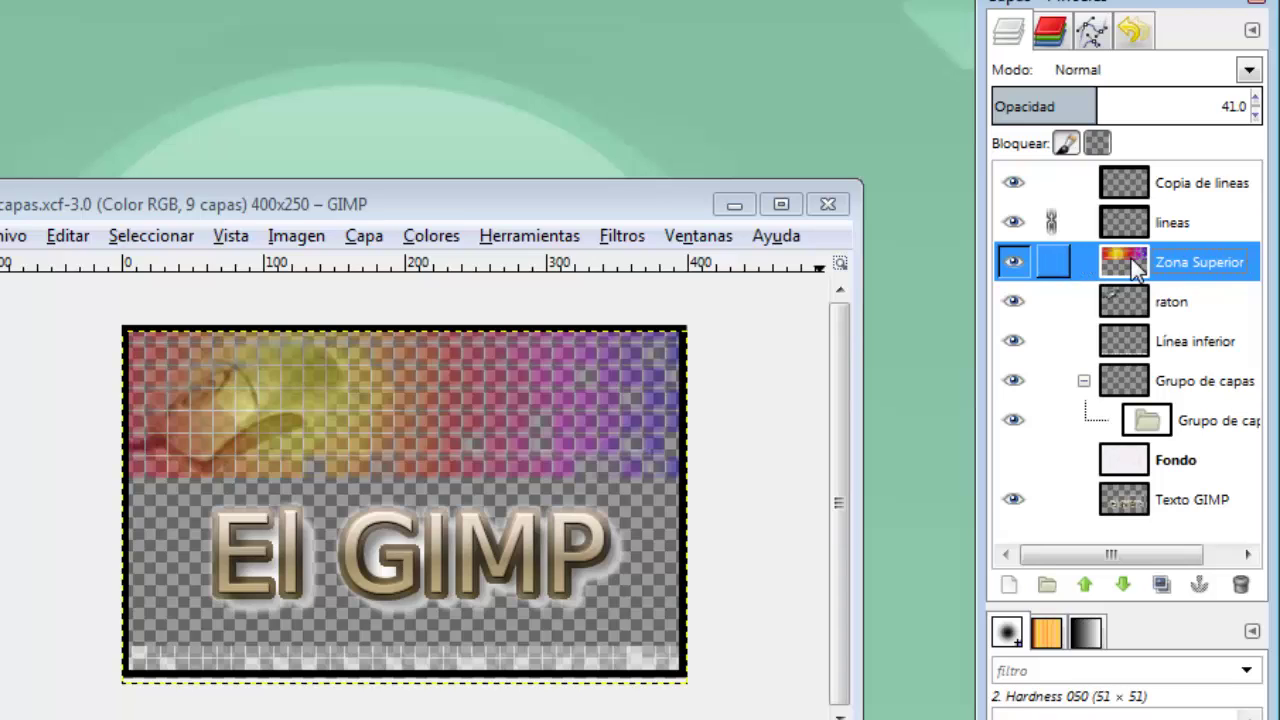
- Hide and show the Zona Superior layer twice to check its effect
left_click(1013, 264)
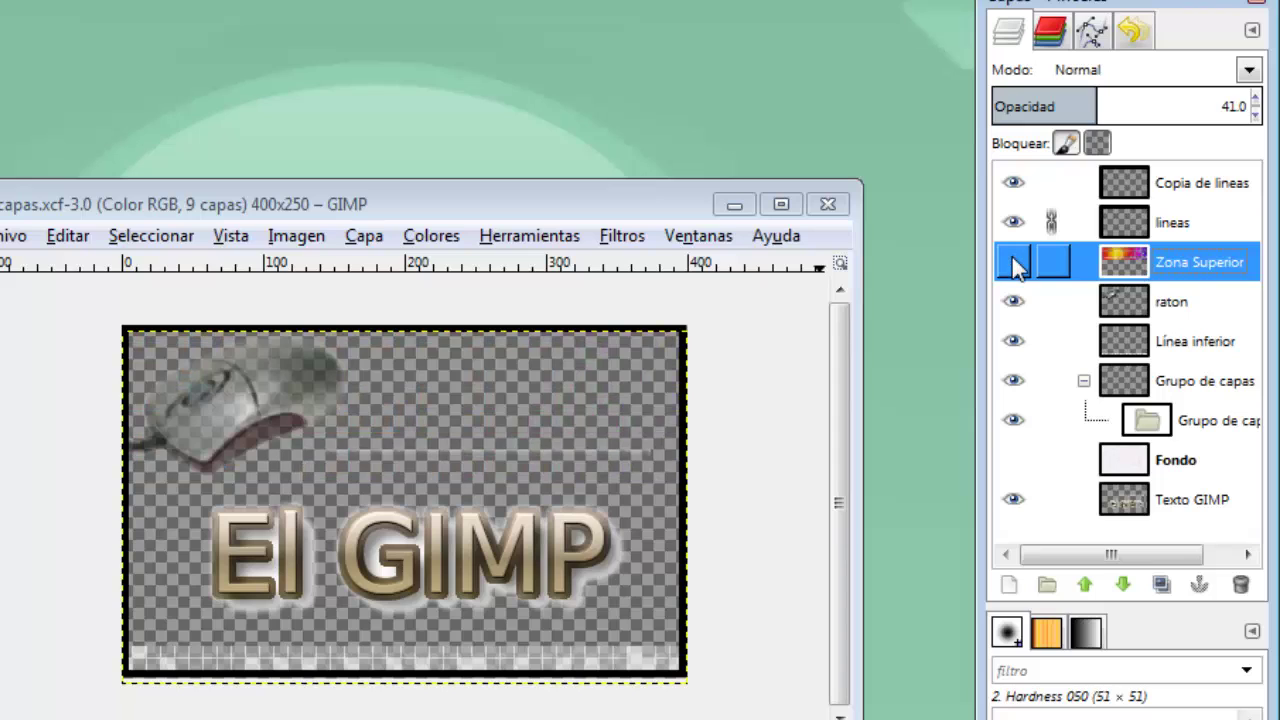
left_click(1013, 264)
left_click(1013, 264)
left_click(1013, 264)
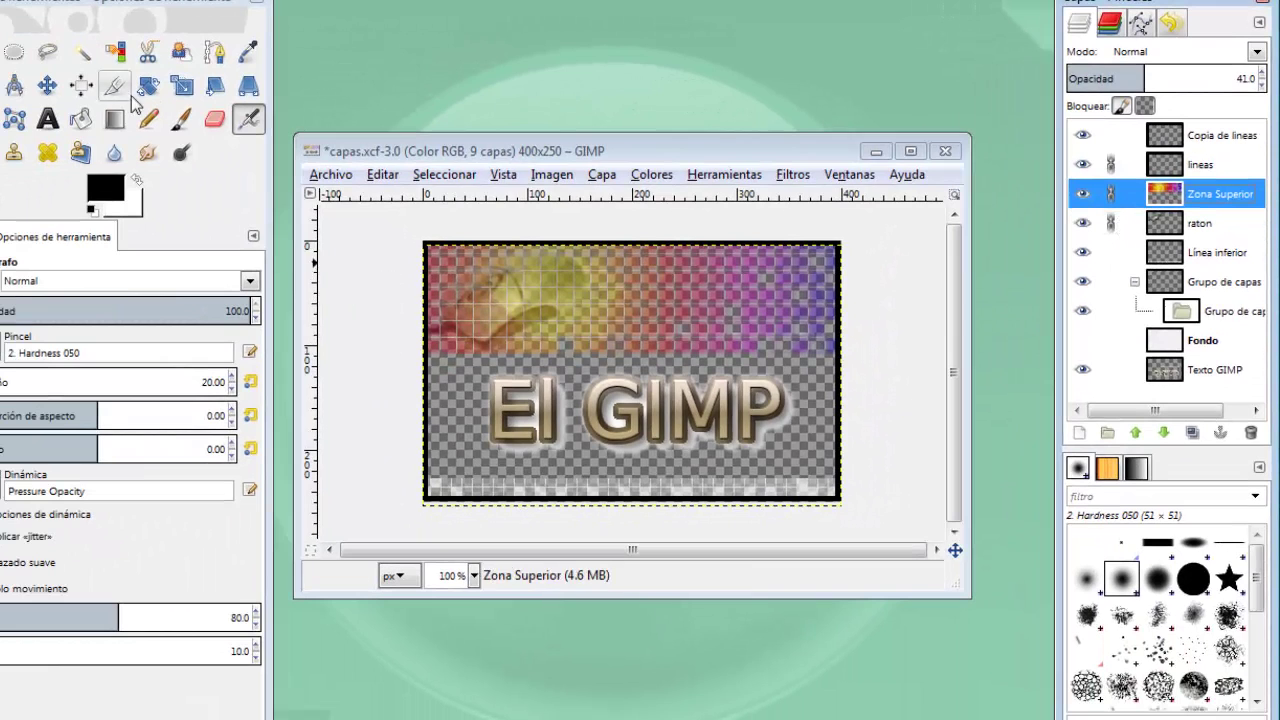
- Drag Zona Superior about 14 px right and 5 px down with the Move tool
left_click(45, 90)
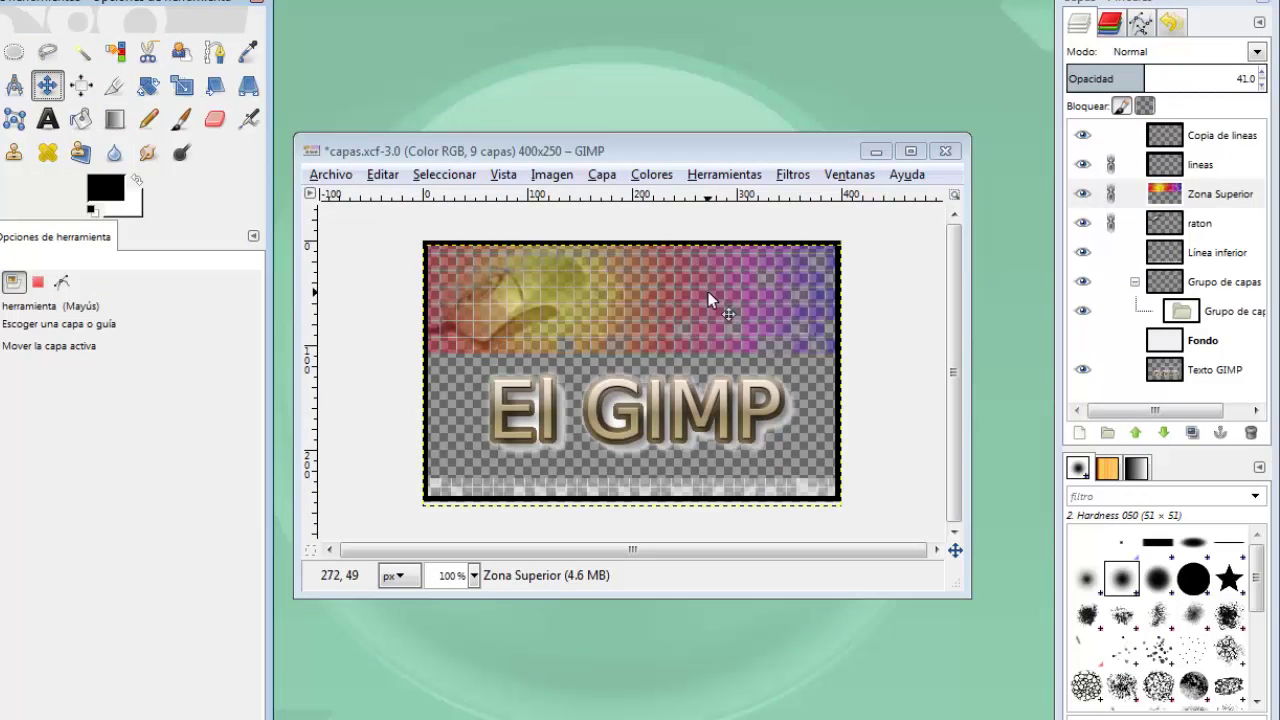
left_click_drag(680, 304, 718, 326)
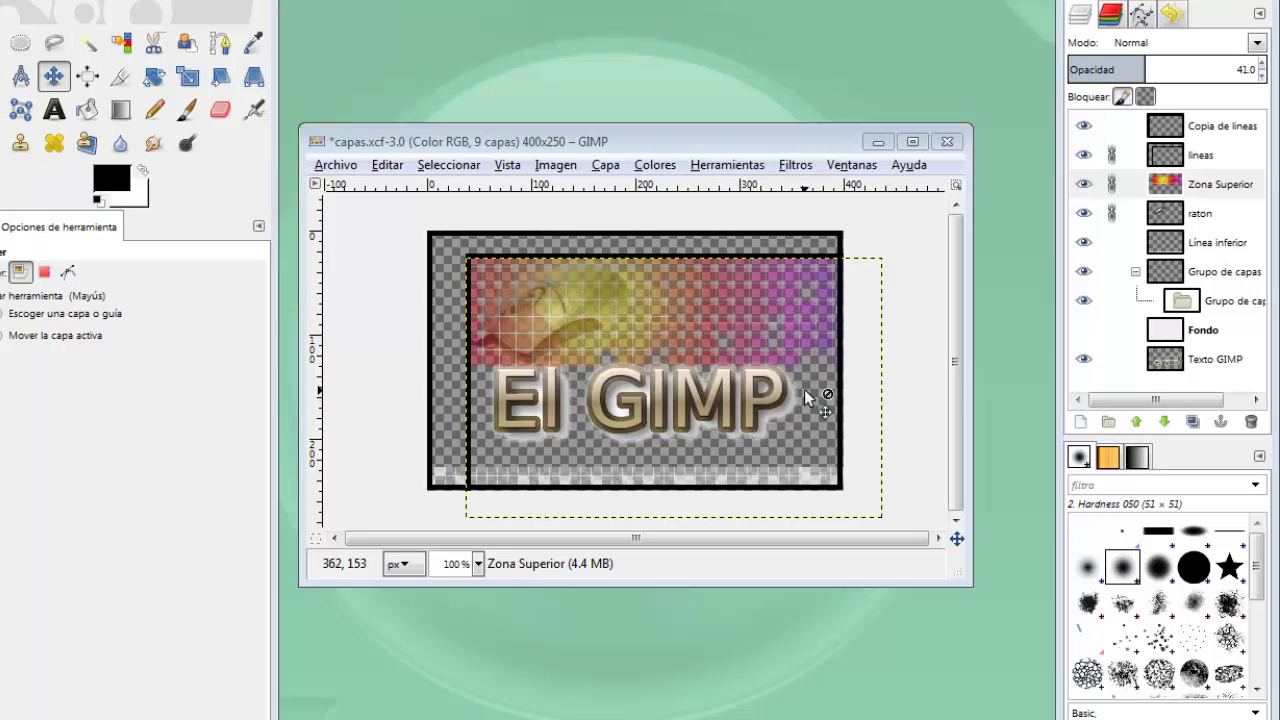
- Start a new layer named CapaSuperior
left_click(1082, 422)
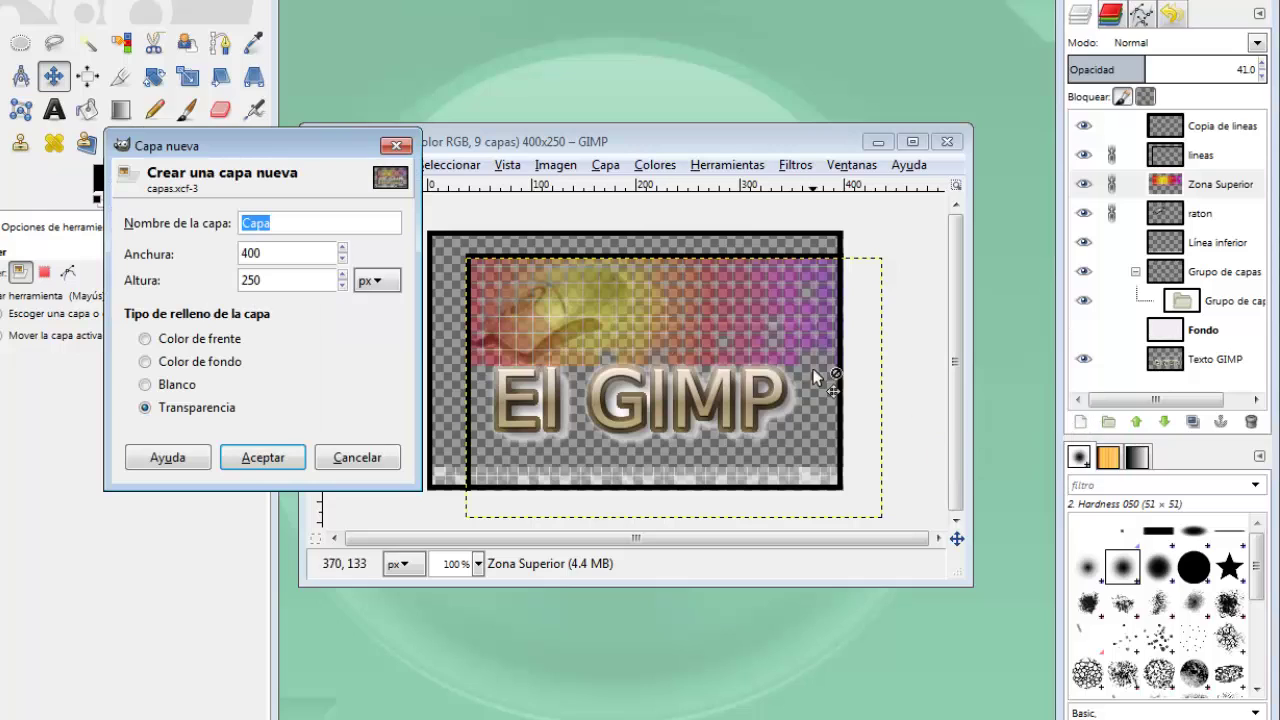
left_click_drag(243, 153, 566, 206)
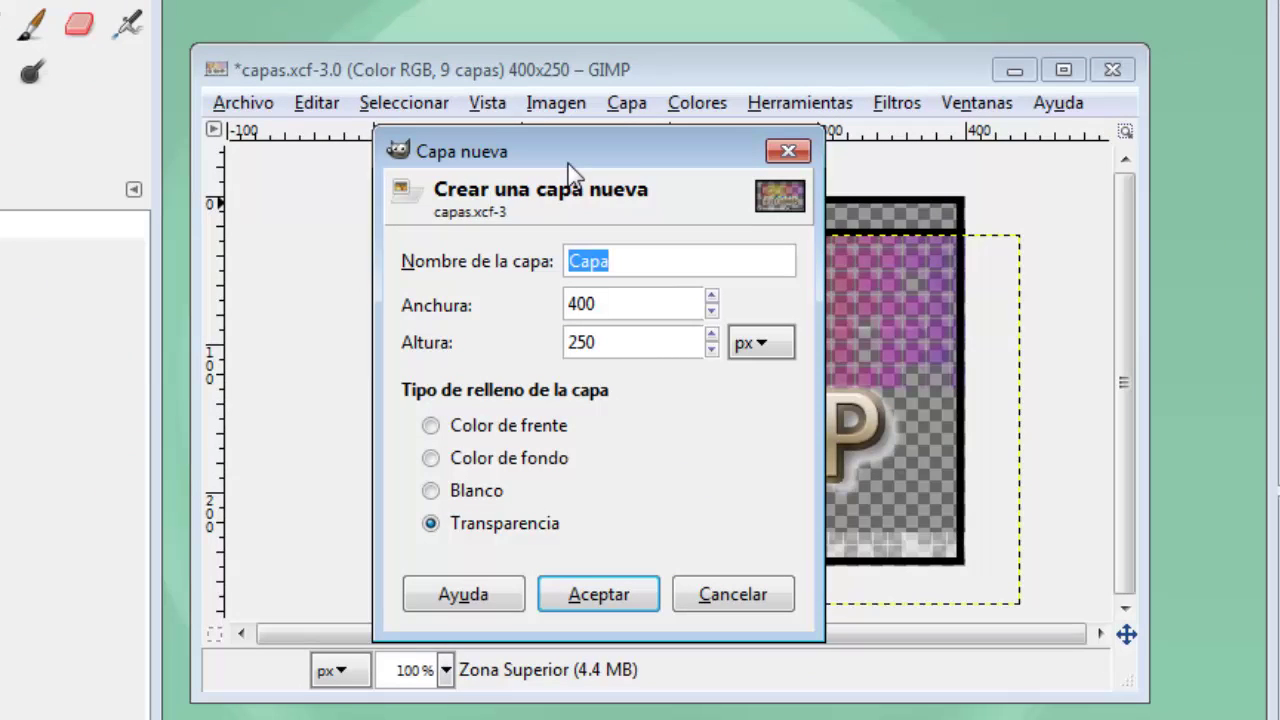
type("Cap")
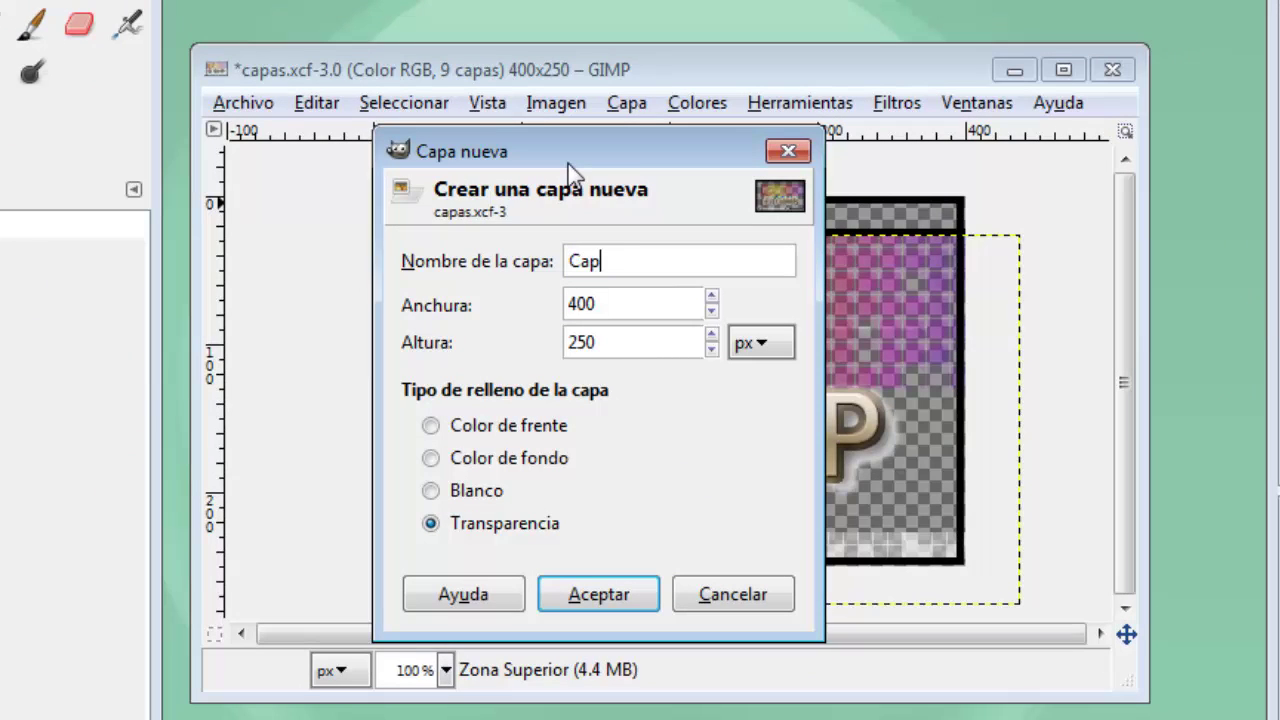
type("aSuperio")
type("r")
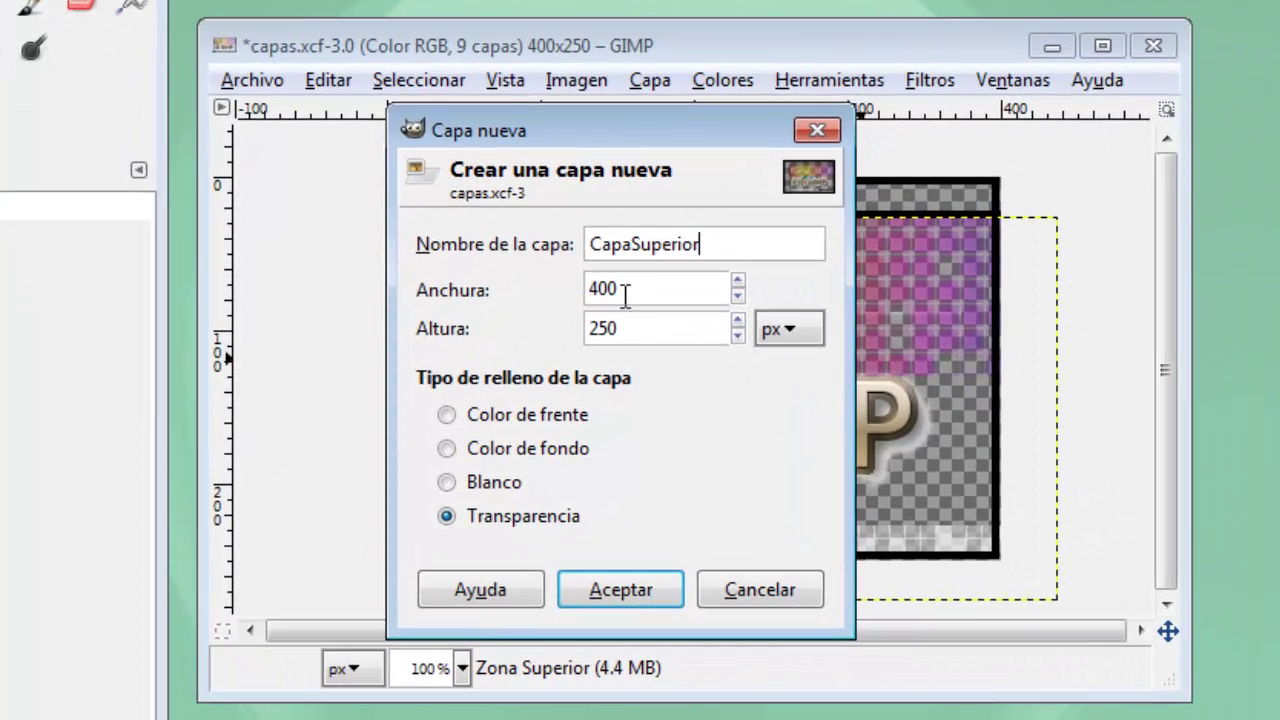
- Size the new layer 354 x 205 pixels with a white (Blanco) fill
left_click(625, 290)
left_click(623, 330)
left_click(738, 296)
left_click(738, 336)
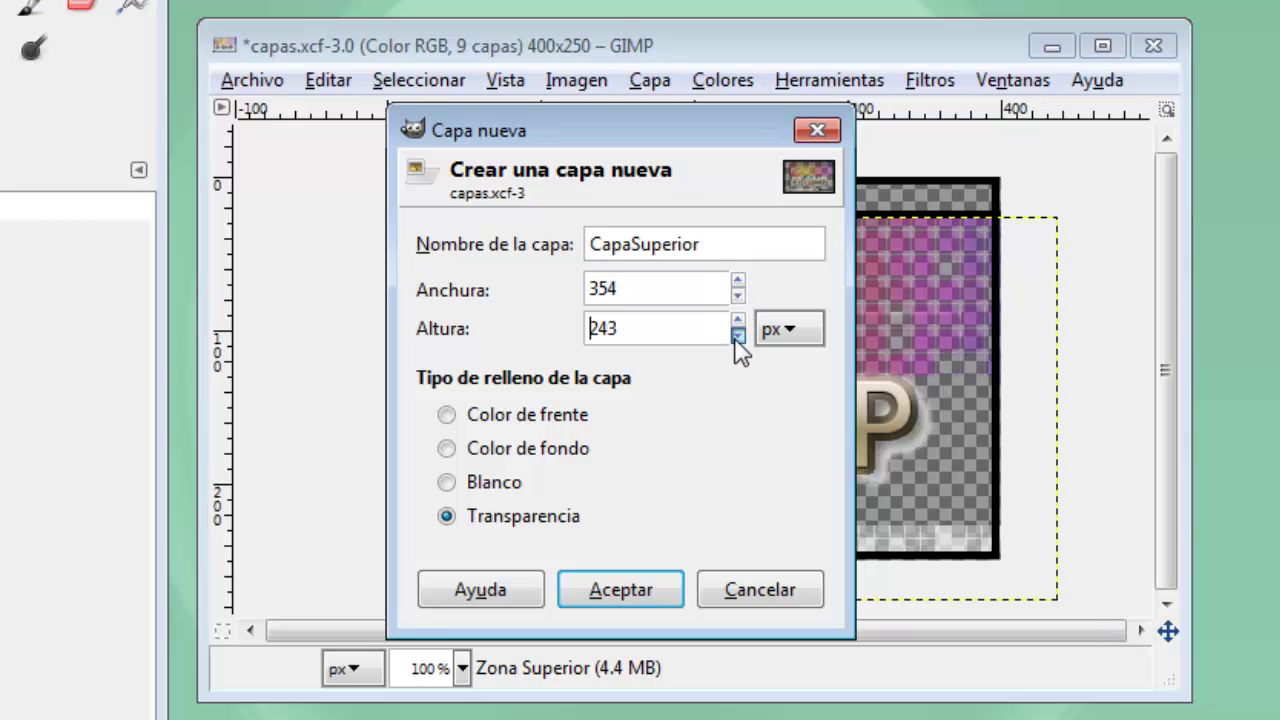
left_click(738, 336)
left_click(448, 483)
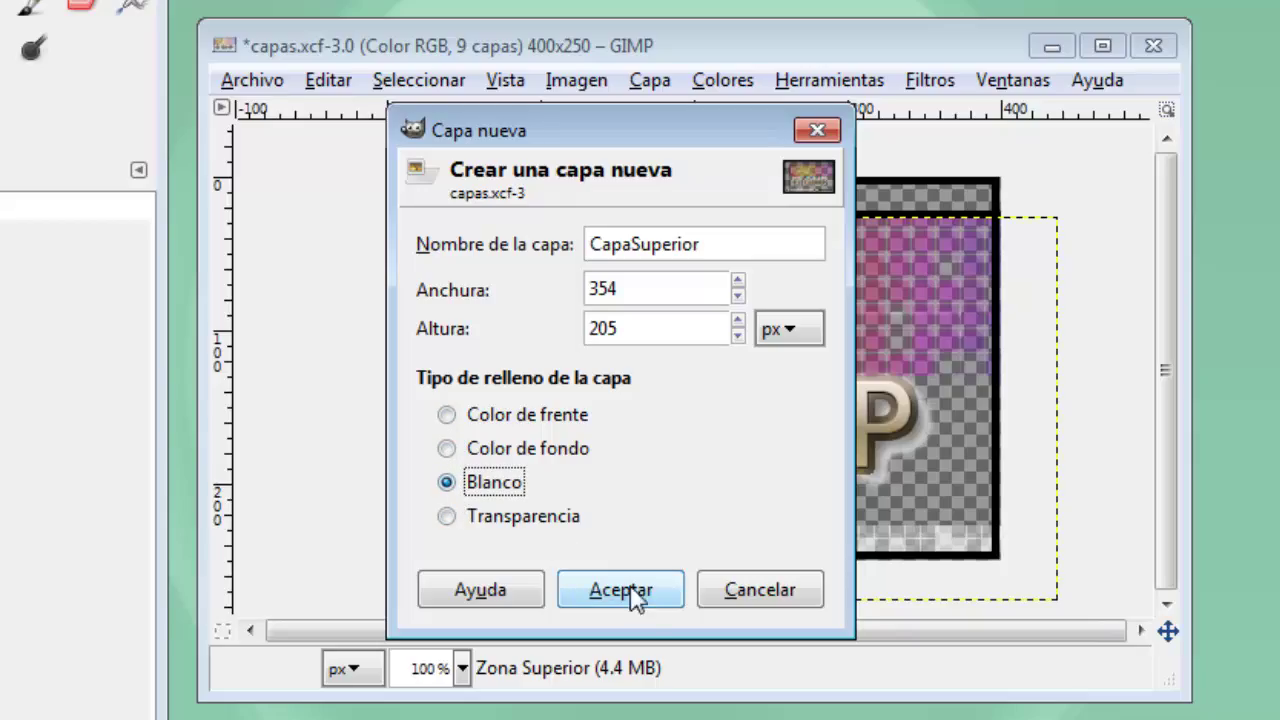